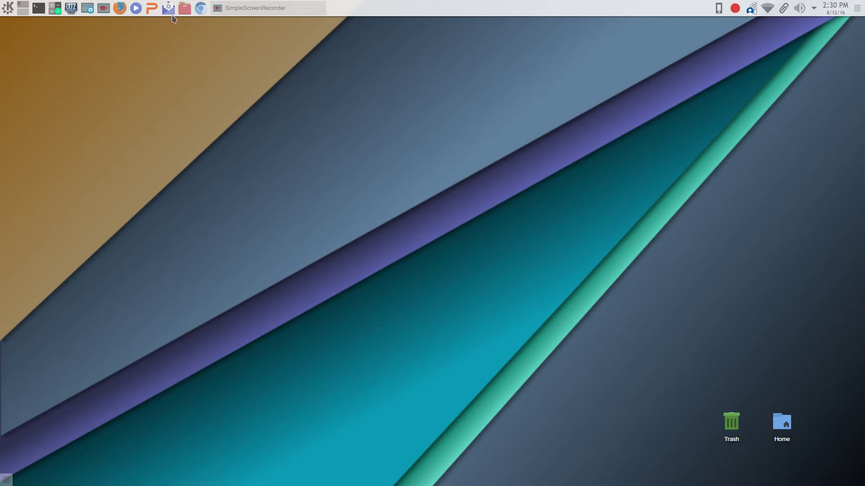
- Add Audacity from the Multimedia applications to the panel
{"action": "left_click", "coordinate": [8, 7]}
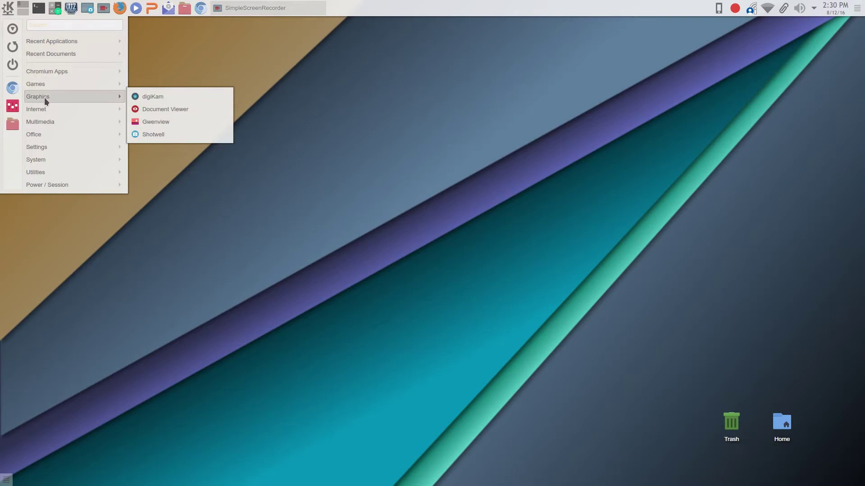
{"action": "mouse_move", "coordinate": [47, 111]}
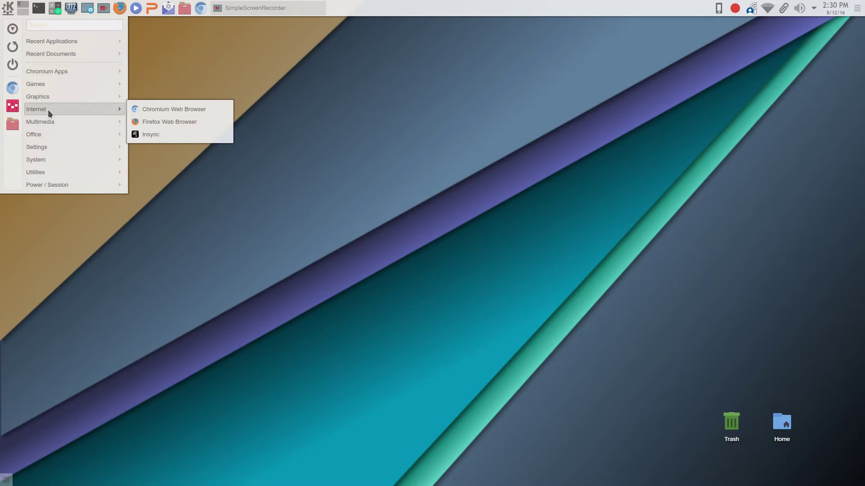
{"action": "mouse_move", "coordinate": [104, 132]}
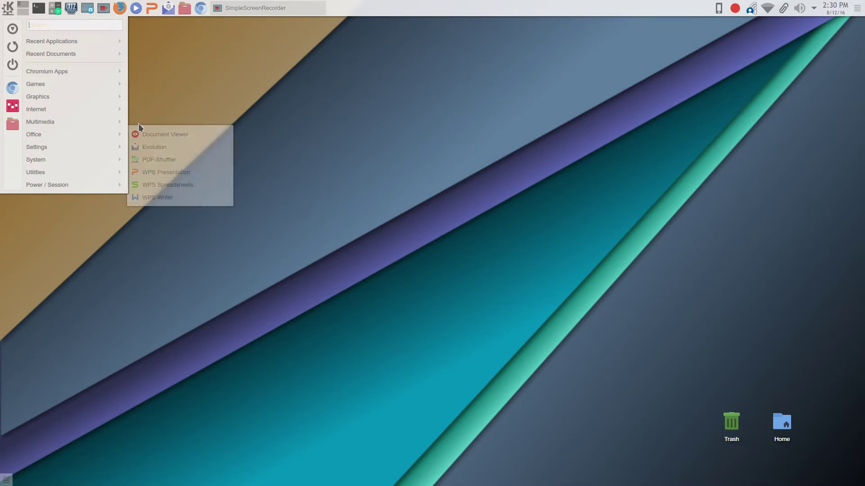
{"action": "right_click", "coordinate": [138, 122]}
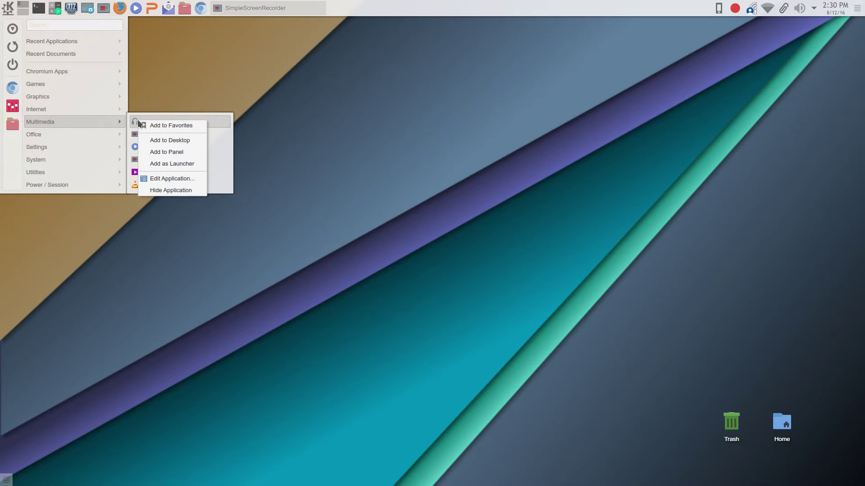
{"action": "left_click", "coordinate": [171, 152]}
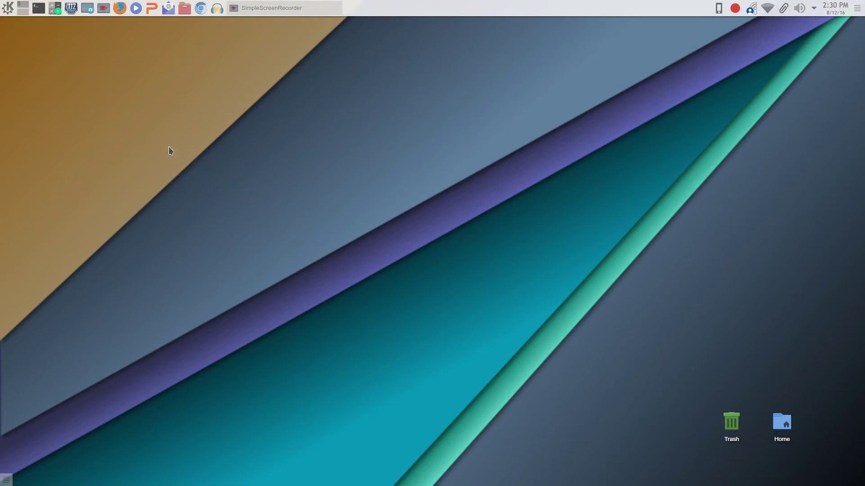
- Add an Audacity icon to the desktop from the Multimedia applications and place it beside the Trash icon
{"action": "left_click", "coordinate": [8, 8]}
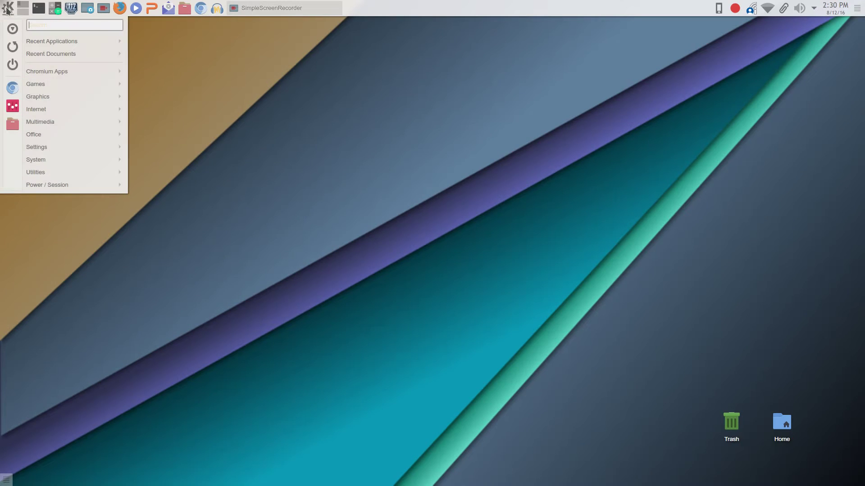
{"action": "mouse_move", "coordinate": [62, 98]}
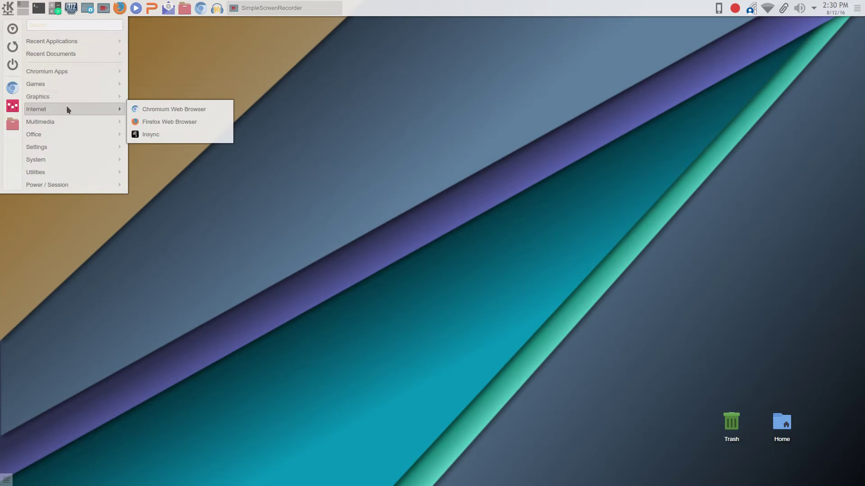
{"action": "mouse_move", "coordinate": [70, 123]}
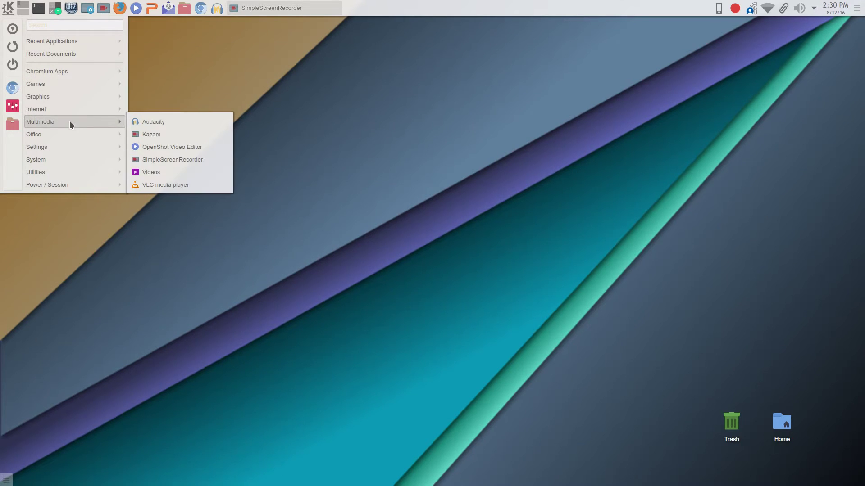
{"action": "right_click", "coordinate": [149, 122]}
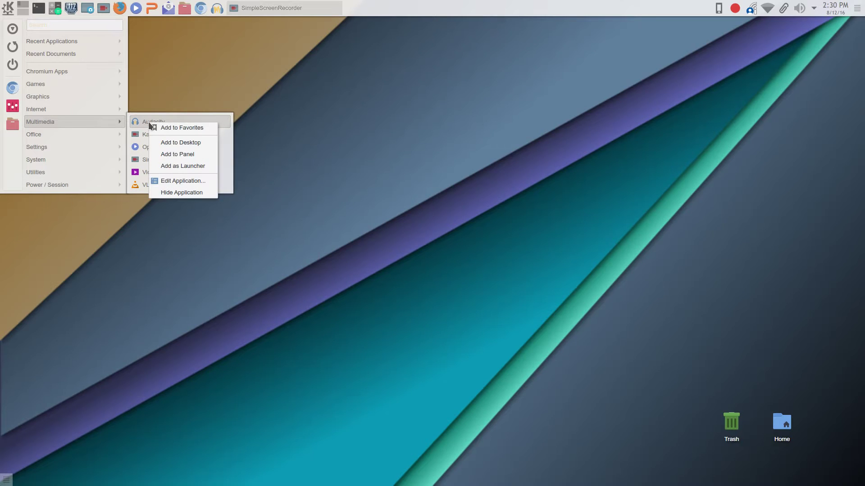
{"action": "left_click", "coordinate": [189, 143]}
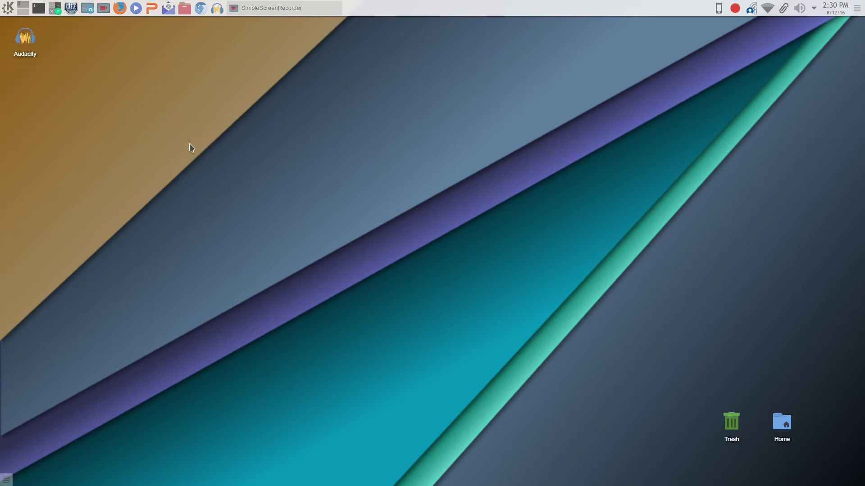
{"action": "left_click_drag", "start_coordinate": [53, 62], "coordinate": [688, 439]}
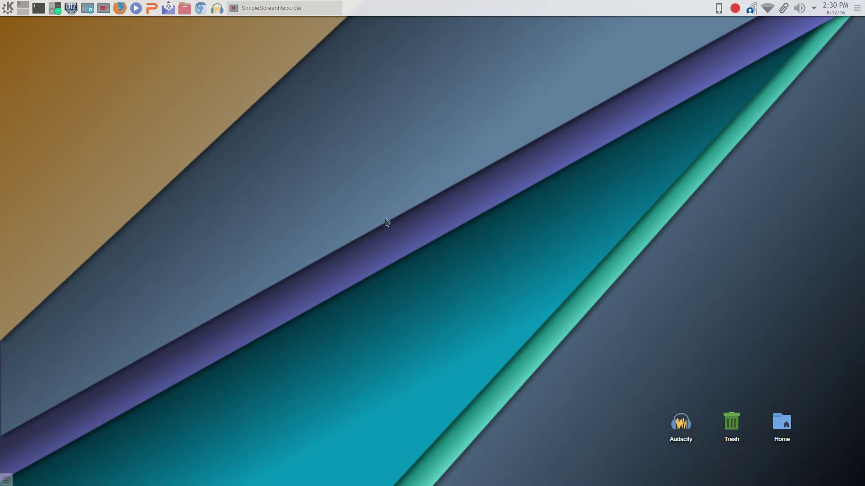
- Change the desktop layout from Folder View to Desktop in the Folder View Settings and apply it
{"action": "right_click", "coordinate": [387, 189]}
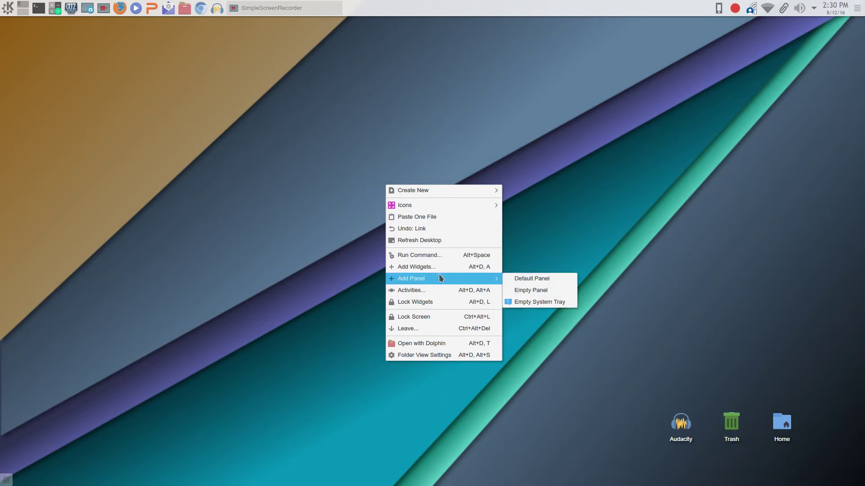
{"action": "mouse_move", "coordinate": [440, 275]}
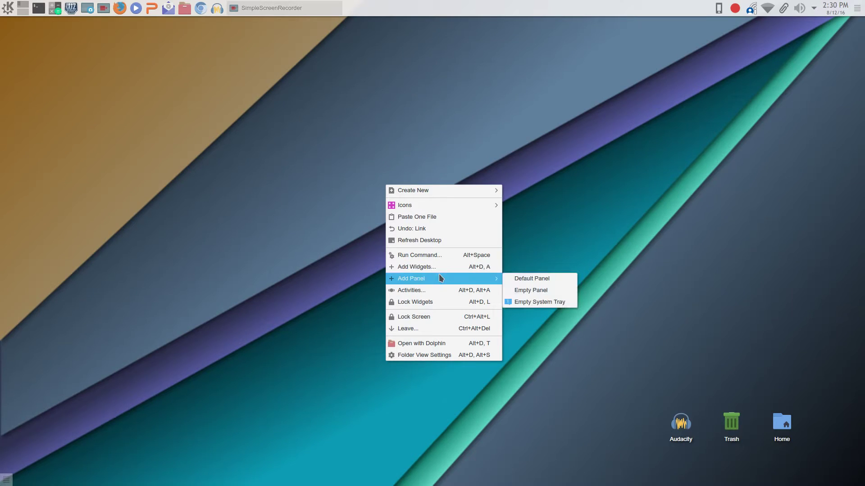
{"action": "left_click", "coordinate": [443, 356]}
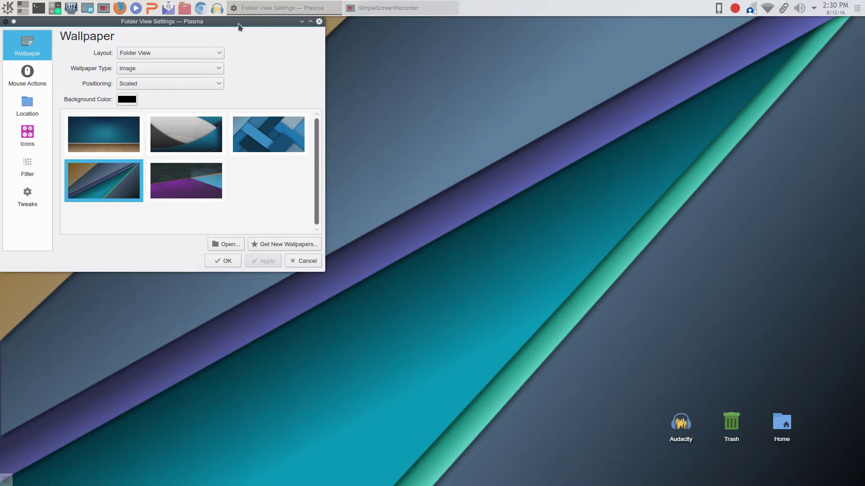
{"action": "left_click_drag", "start_coordinate": [238, 24], "coordinate": [442, 65]}
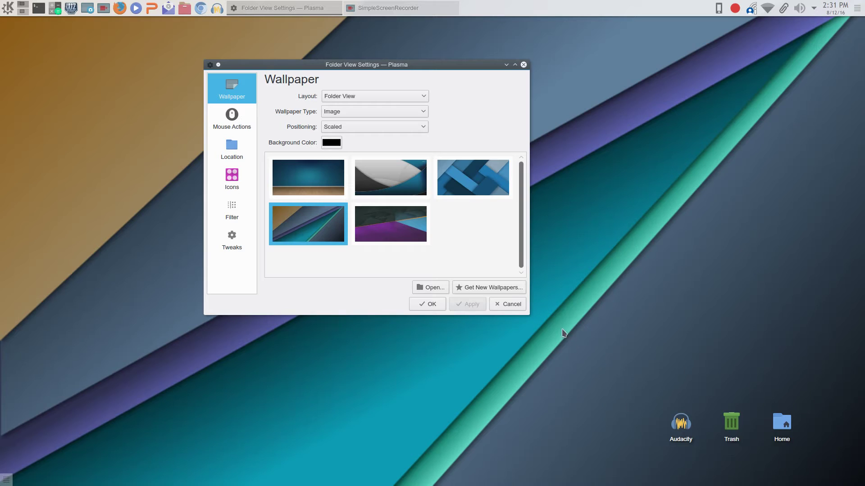
{"action": "left_click", "coordinate": [425, 96]}
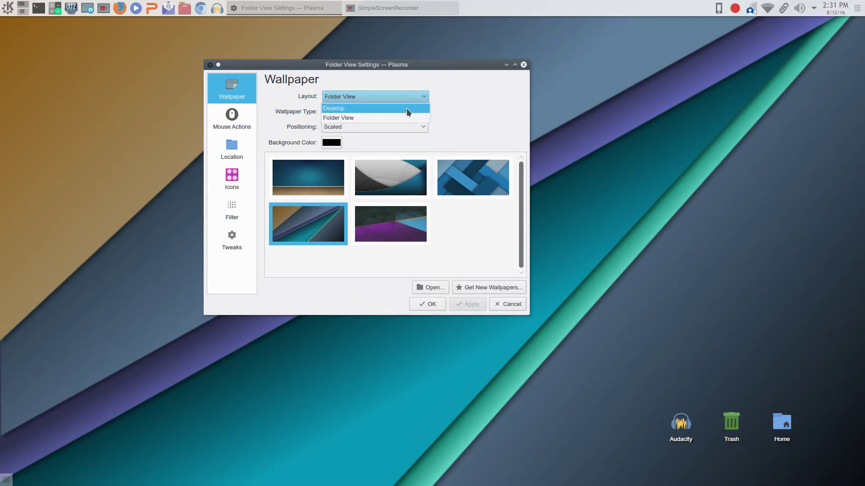
{"action": "left_click", "coordinate": [406, 108]}
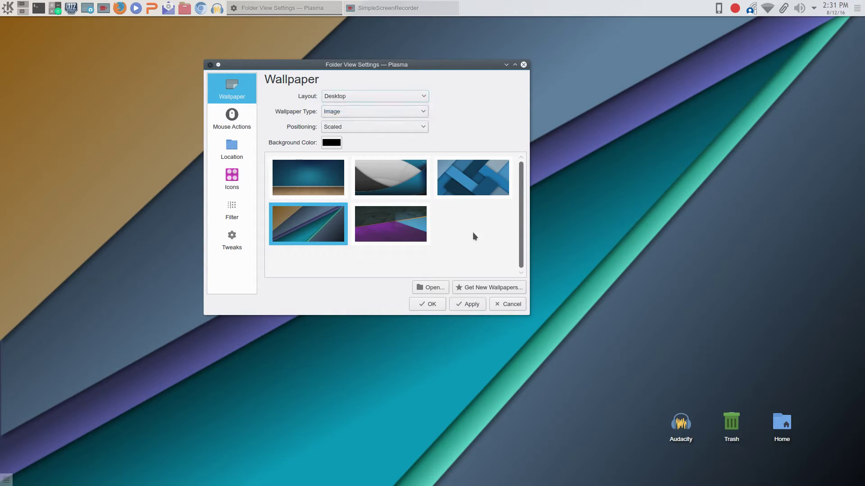
{"action": "left_click", "coordinate": [470, 304]}
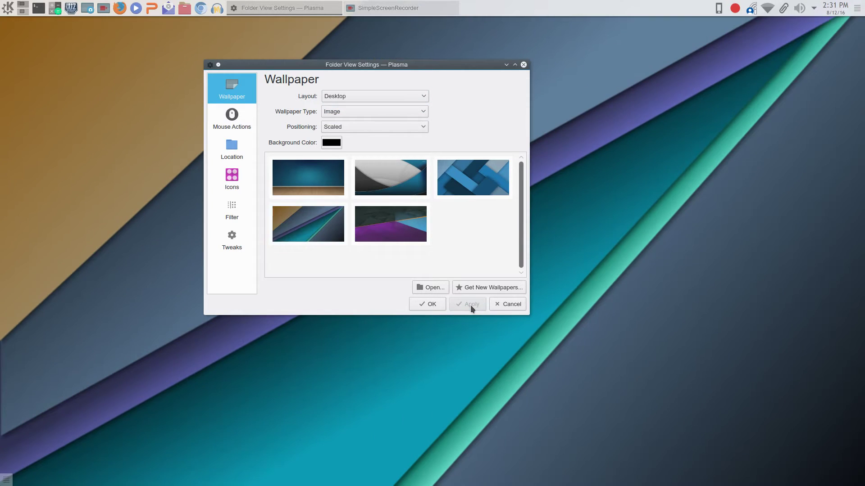
{"action": "left_click", "coordinate": [432, 304]}
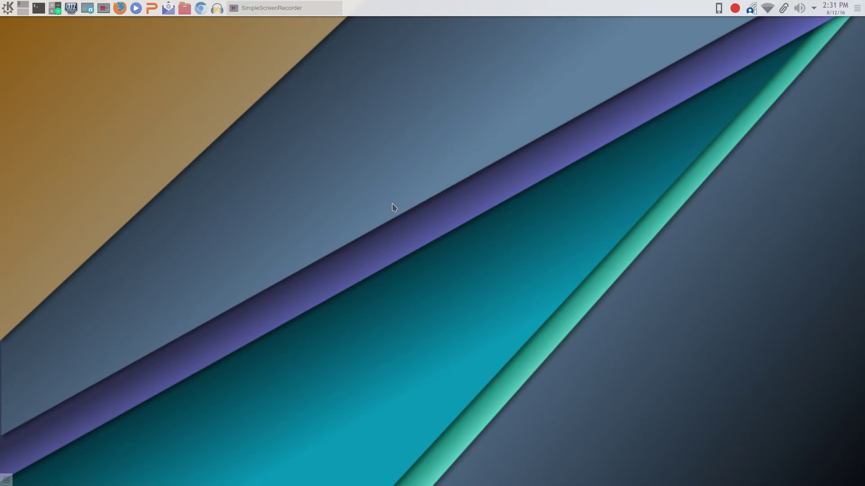
{"action": "right_click", "coordinate": [457, 7]}
{"action": "mouse_move", "coordinate": [481, 45]}
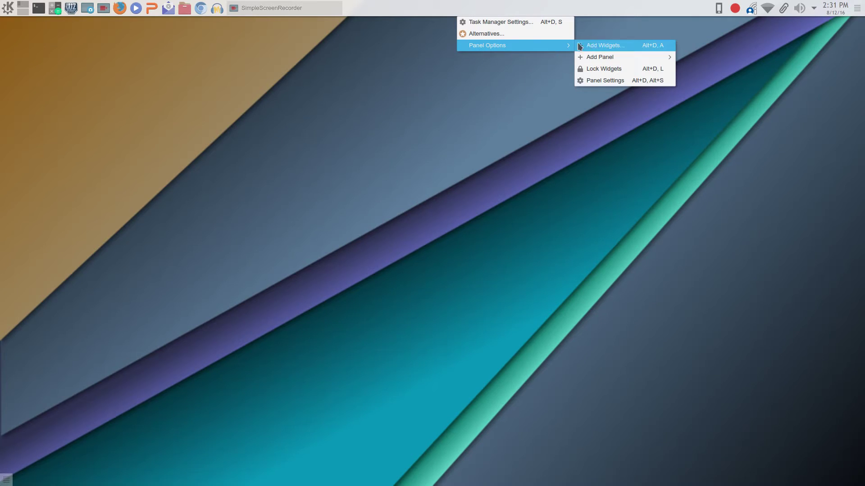
{"action": "left_click", "coordinate": [456, 10]}
{"action": "right_click", "coordinate": [456, 7]}
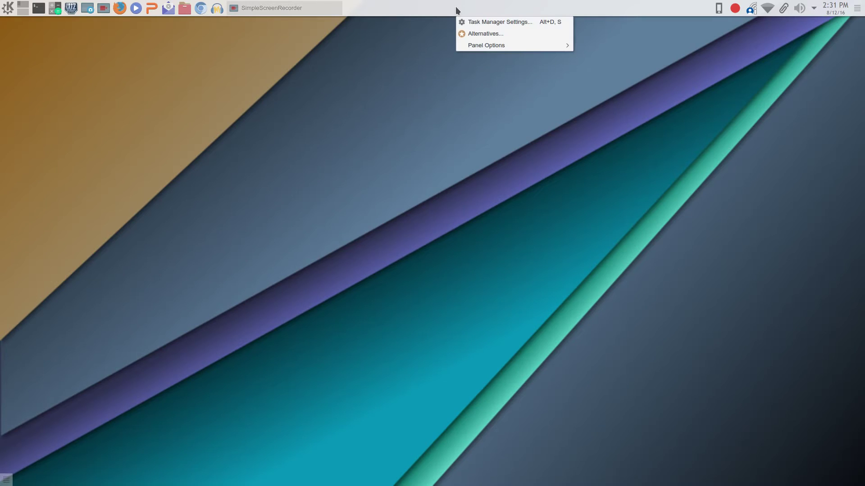
{"action": "left_click", "coordinate": [450, 5]}
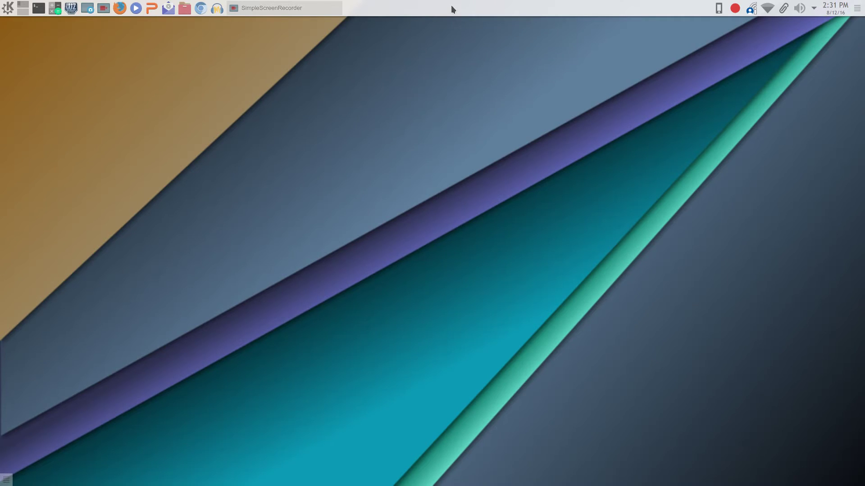
- Use the panel's edit mode to move the Audacity launcher to third place among the launchers, and leave edit mode
{"action": "right_click", "coordinate": [450, 6]}
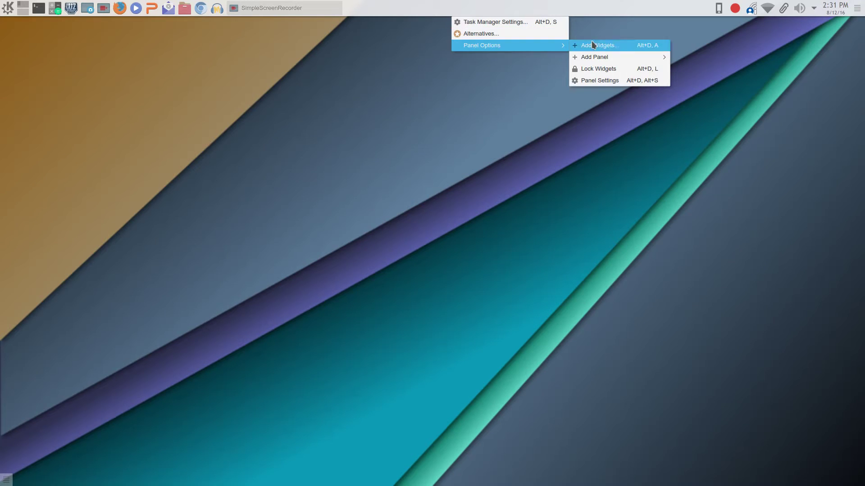
{"action": "left_click", "coordinate": [600, 81]}
{"action": "mouse_move", "coordinate": [212, 13]}
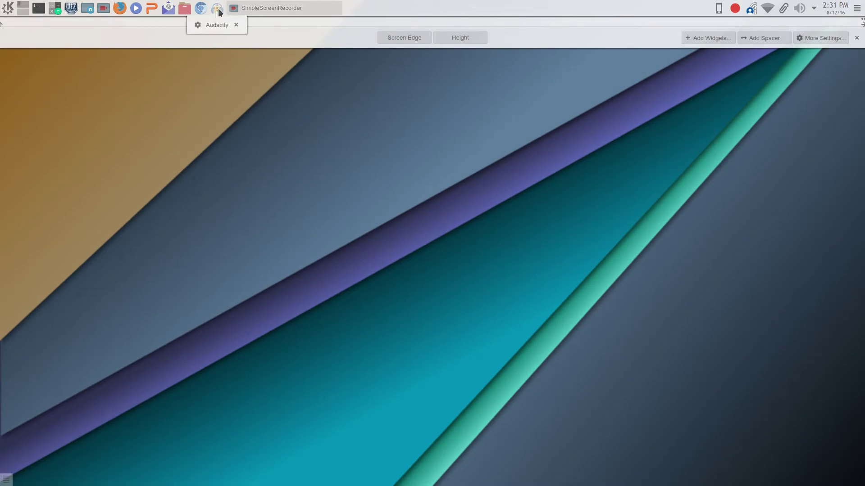
{"action": "left_click_drag", "start_coordinate": [220, 12], "coordinate": [74, 4]}
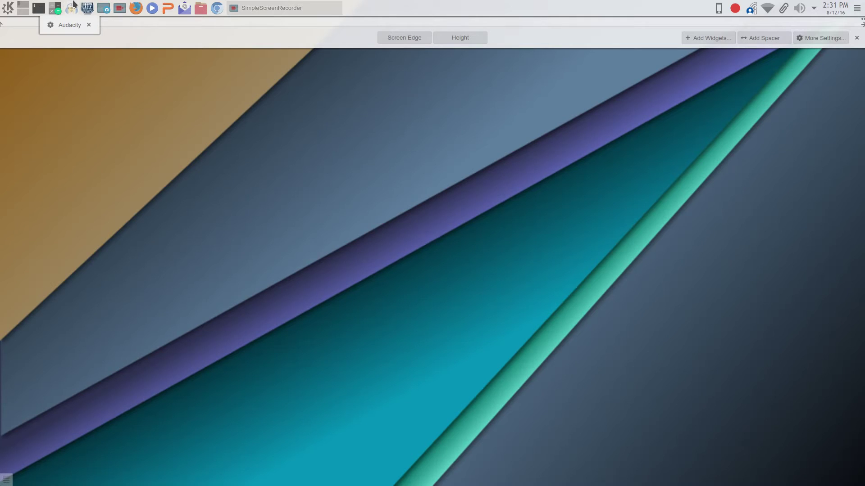
{"action": "left_click", "coordinate": [97, 67]}
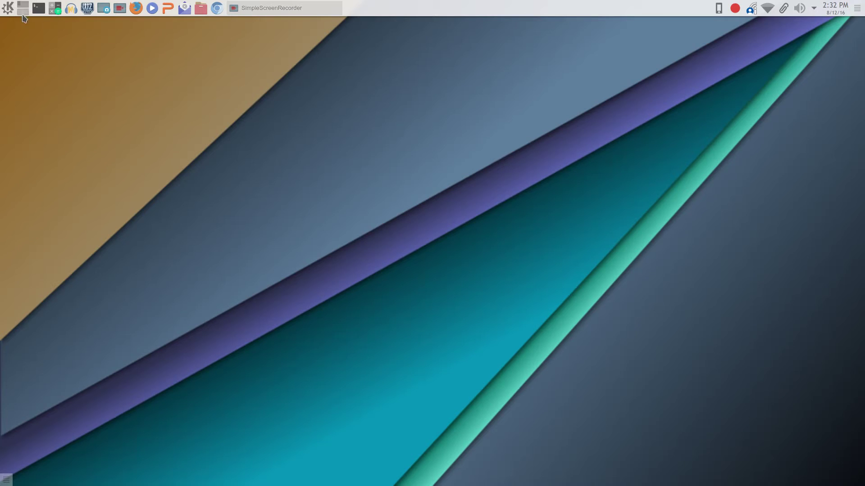
- Open System Settings and go to the Virtual Desktops page of Desktop Behavior
{"action": "left_click", "coordinate": [9, 9]}
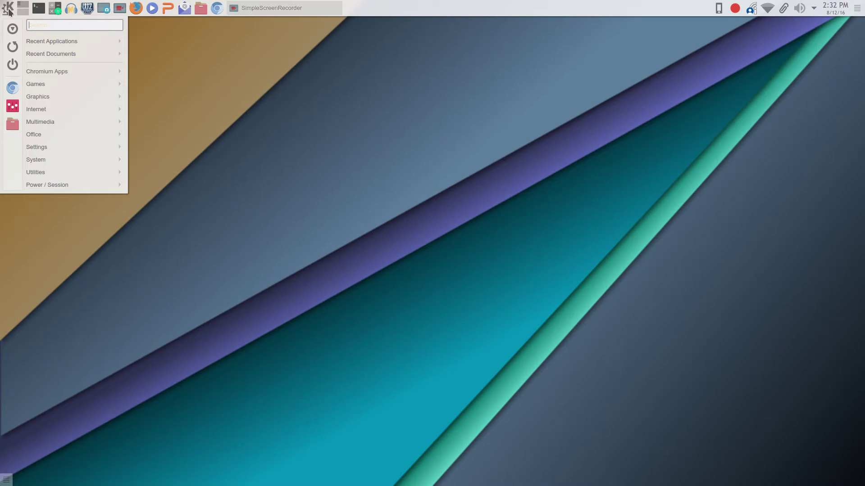
{"action": "mouse_move", "coordinate": [69, 153]}
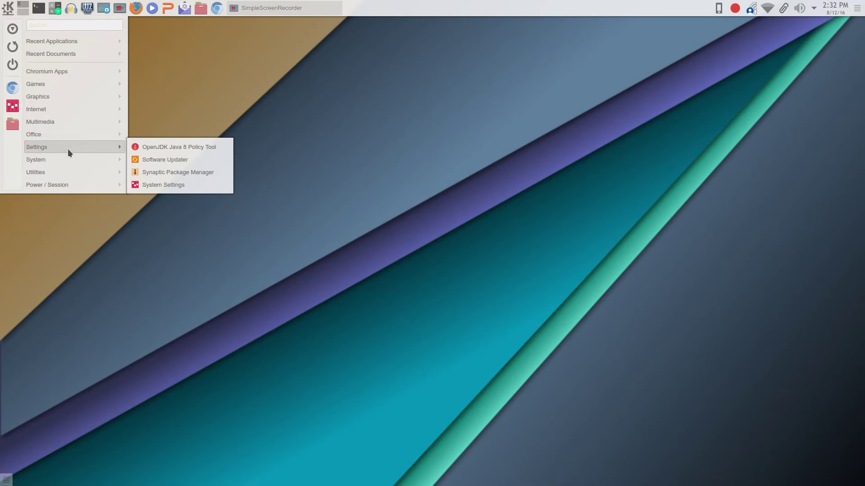
{"action": "left_click", "coordinate": [162, 185]}
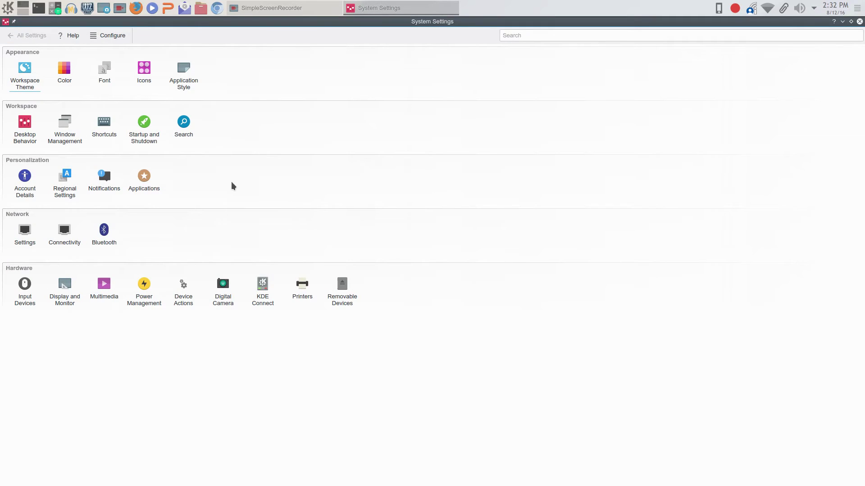
{"action": "left_click", "coordinate": [26, 129]}
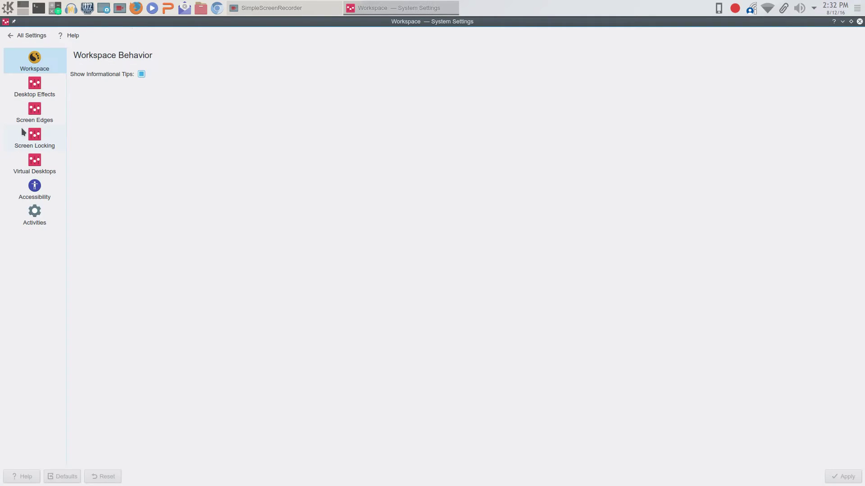
{"action": "left_click", "coordinate": [35, 161]}
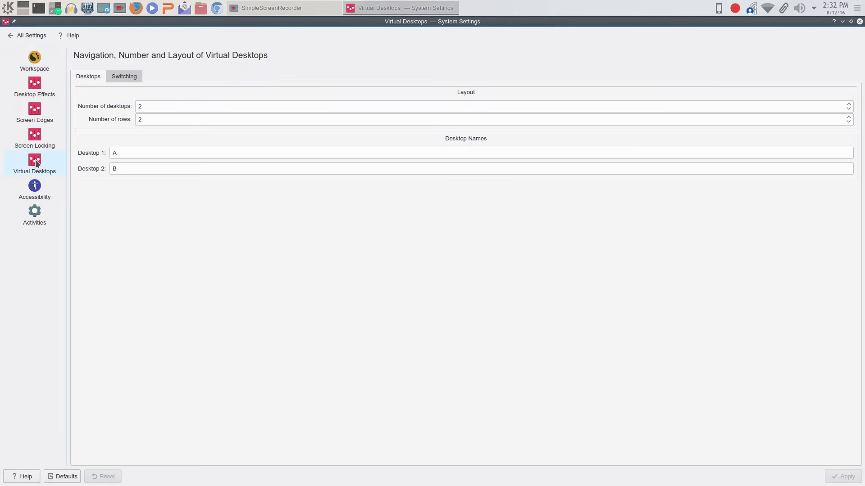
- Set the number of virtual desktops to 4, apply the change, and return to the settings overview
{"action": "left_click", "coordinate": [174, 108]}
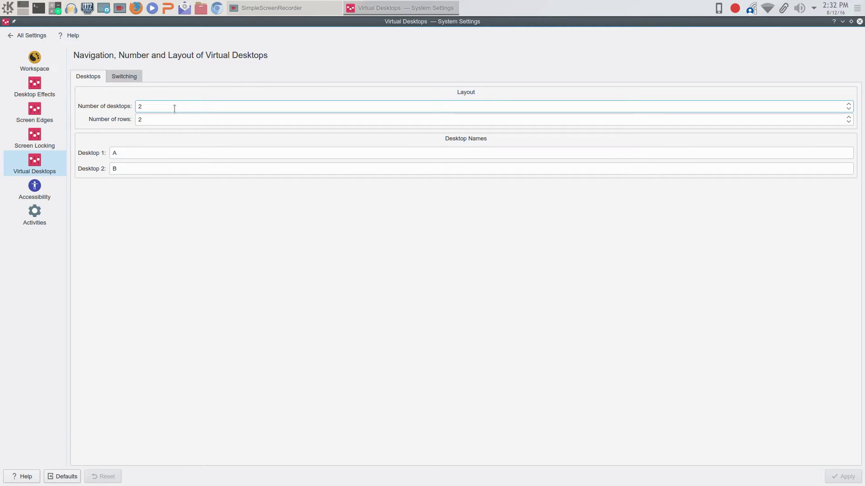
{"action": "key", "text": "BackSpace"}
{"action": "type", "text": "4"}
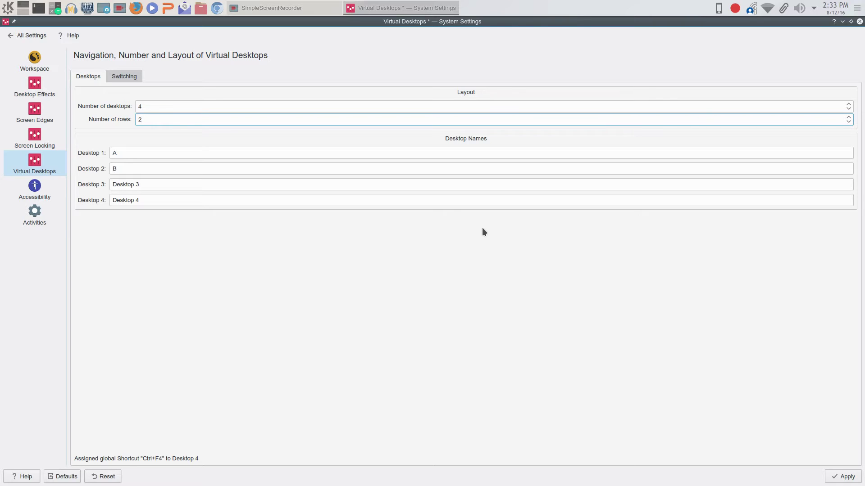
{"action": "left_click", "coordinate": [847, 477]}
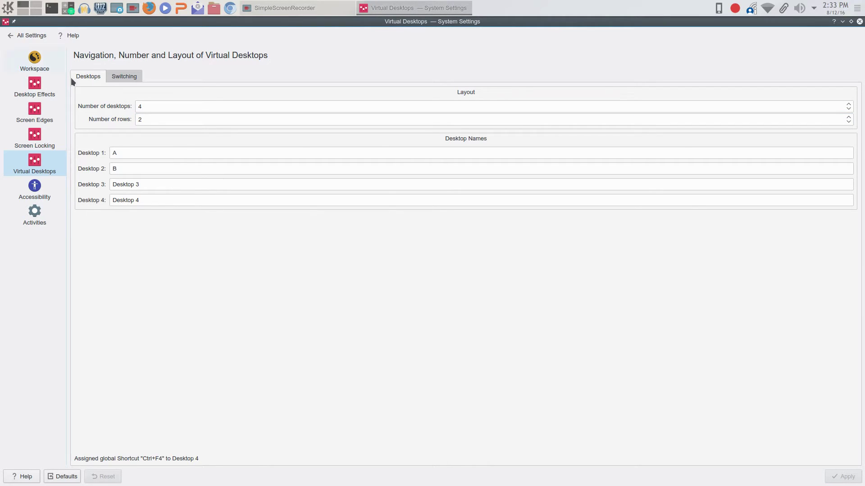
{"action": "left_click", "coordinate": [13, 37]}
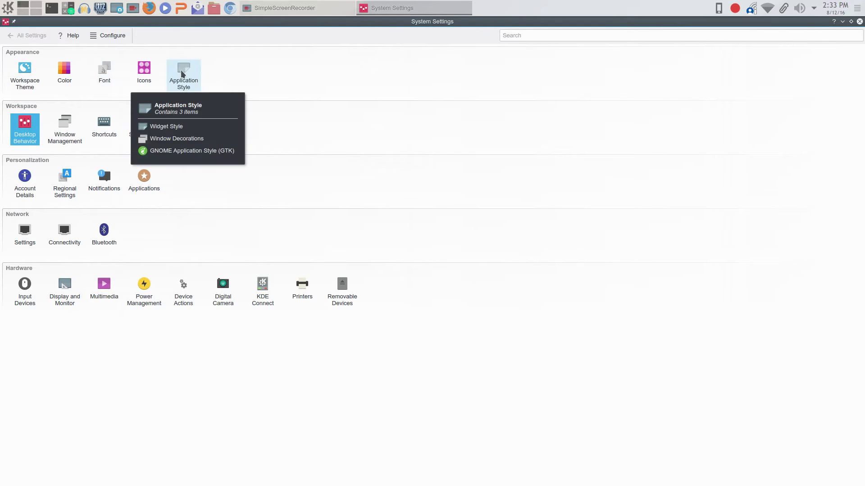
- Review the items contained in Workspace Theme and Color in the Appearance section, and close System Settings
{"action": "mouse_move", "coordinate": [22, 71]}
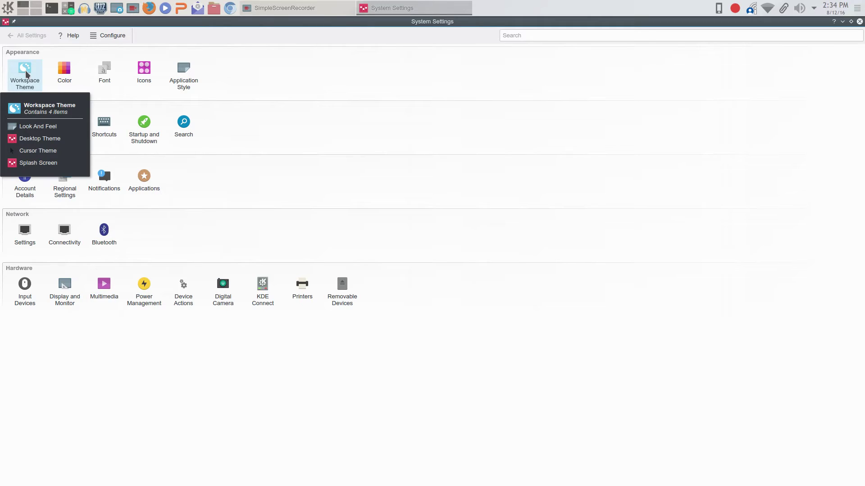
{"action": "mouse_move", "coordinate": [68, 72]}
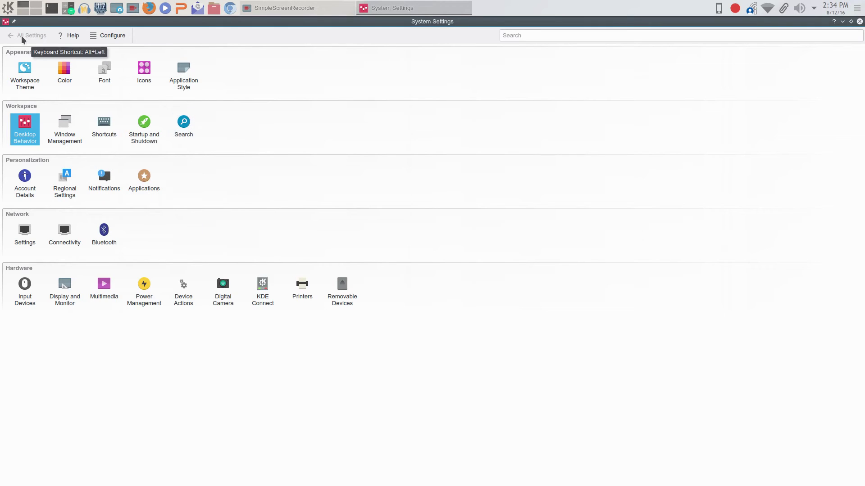
{"action": "left_click", "coordinate": [860, 22]}
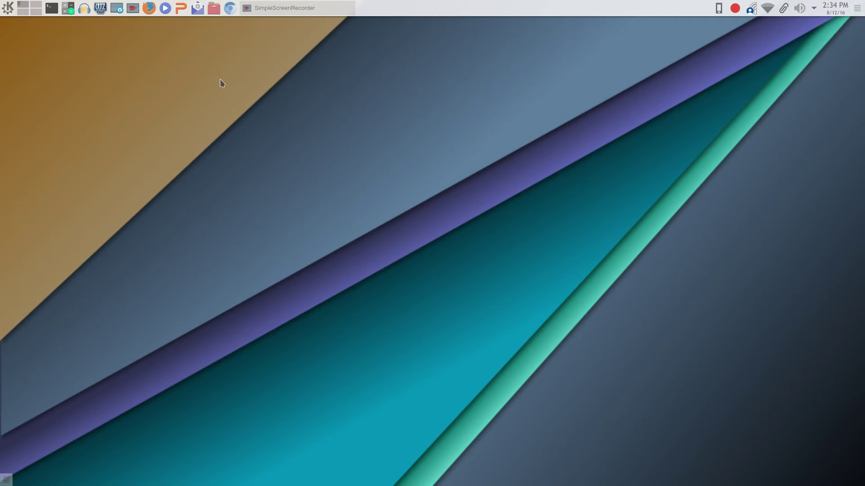
- Reopen System Settings from the Settings category of the application launcher
{"action": "left_click", "coordinate": [8, 9]}
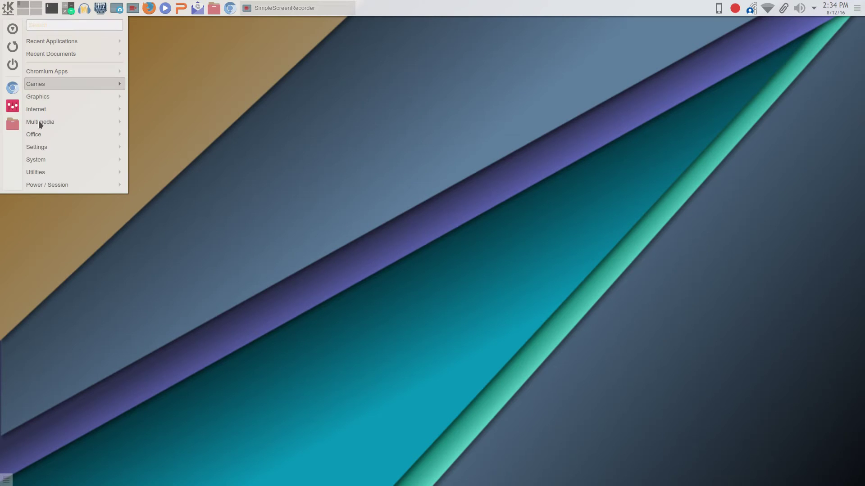
{"action": "mouse_move", "coordinate": [45, 146]}
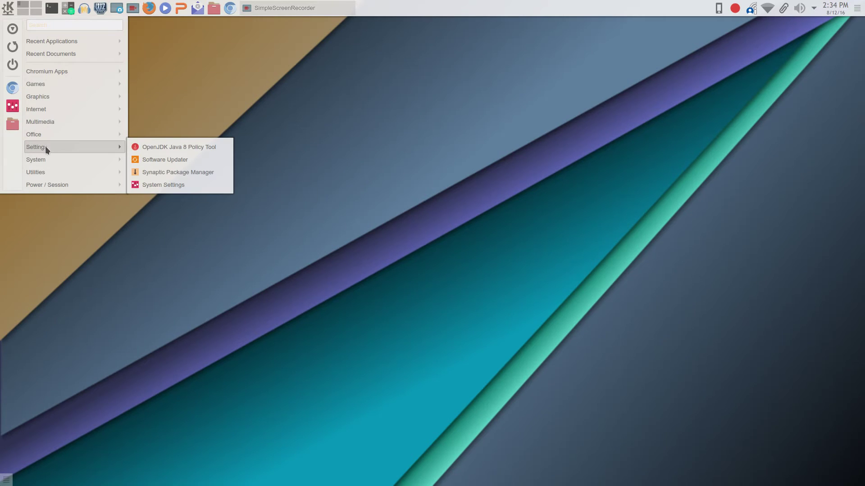
{"action": "left_click", "coordinate": [162, 186]}
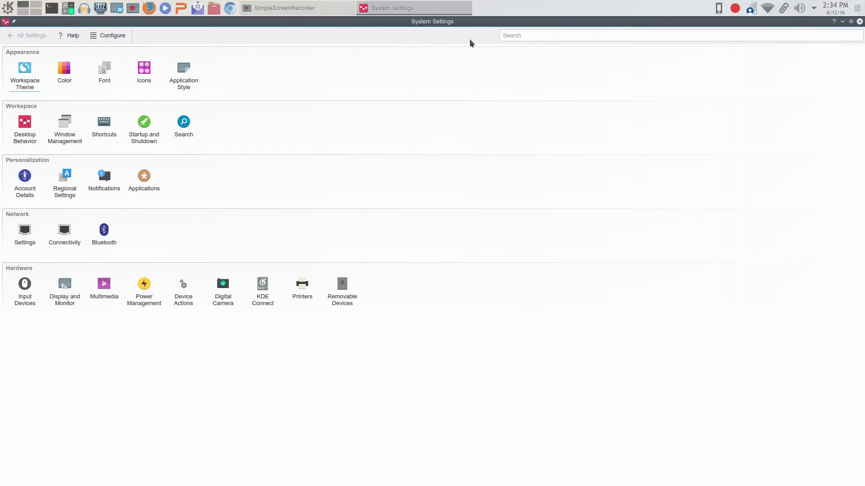
- Examine the System Settings window's title bar options, including More Actions and Move To Desktop, without changing anything
{"action": "right_click", "coordinate": [477, 23]}
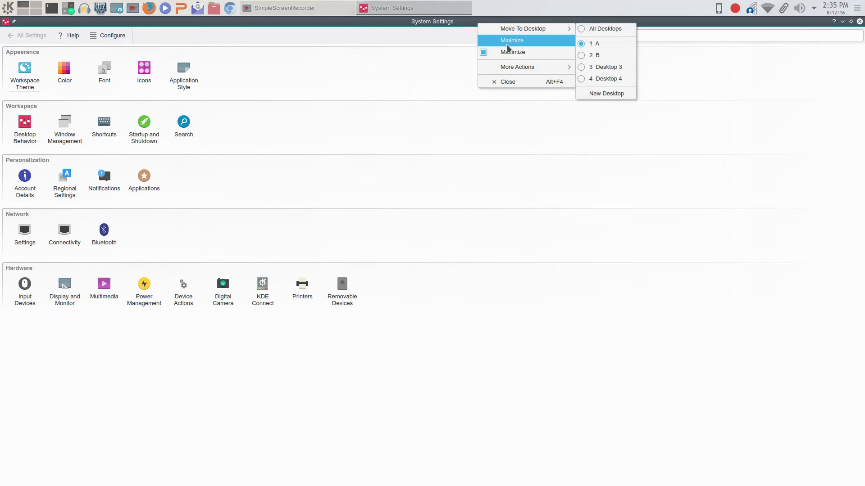
{"action": "mouse_move", "coordinate": [522, 67]}
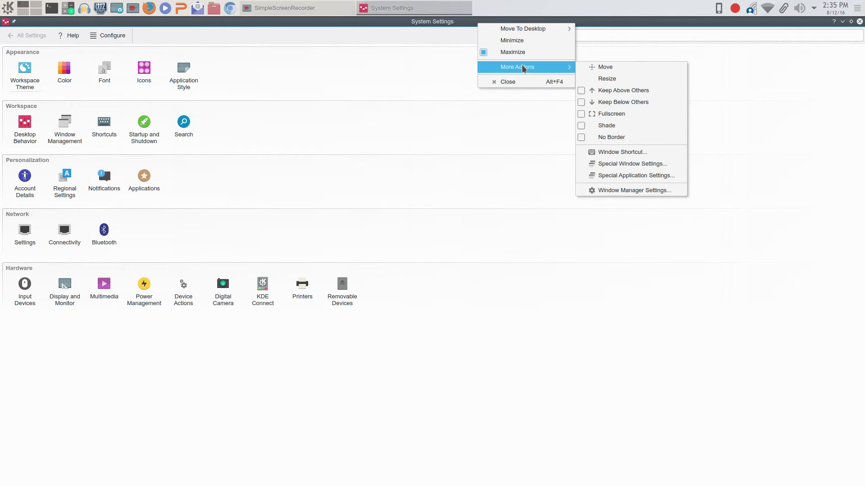
{"action": "mouse_move", "coordinate": [524, 30]}
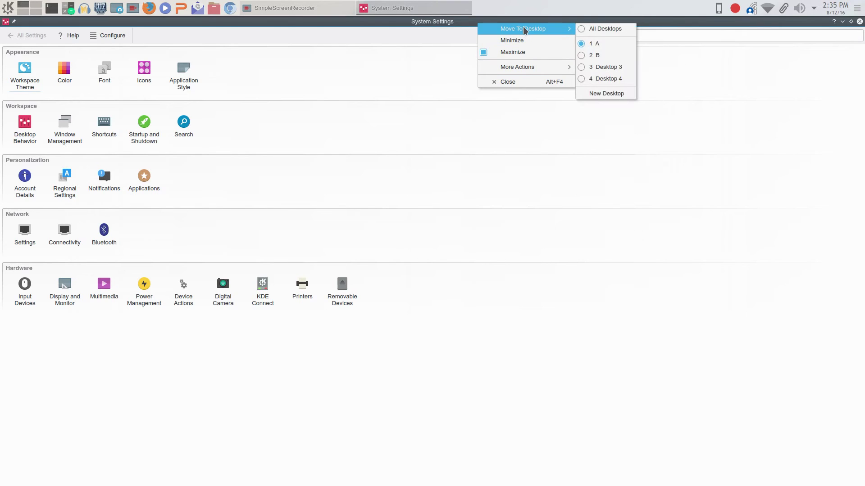
{"action": "left_click", "coordinate": [344, 71]}
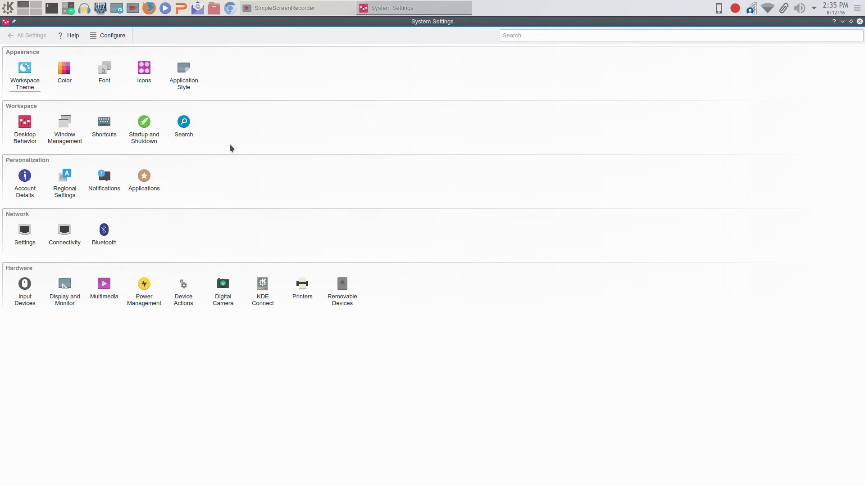
- Go to the Screen Edges page of Desktop Behavior
{"action": "left_click", "coordinate": [31, 129]}
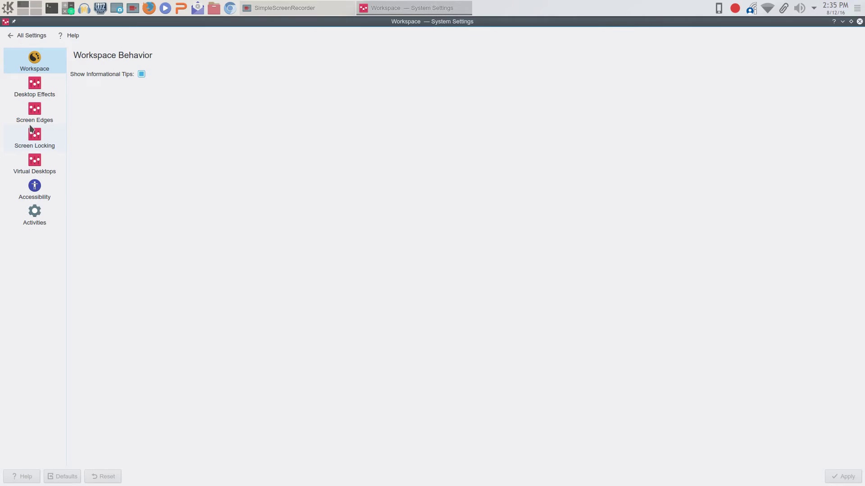
{"action": "left_click", "coordinate": [13, 37]}
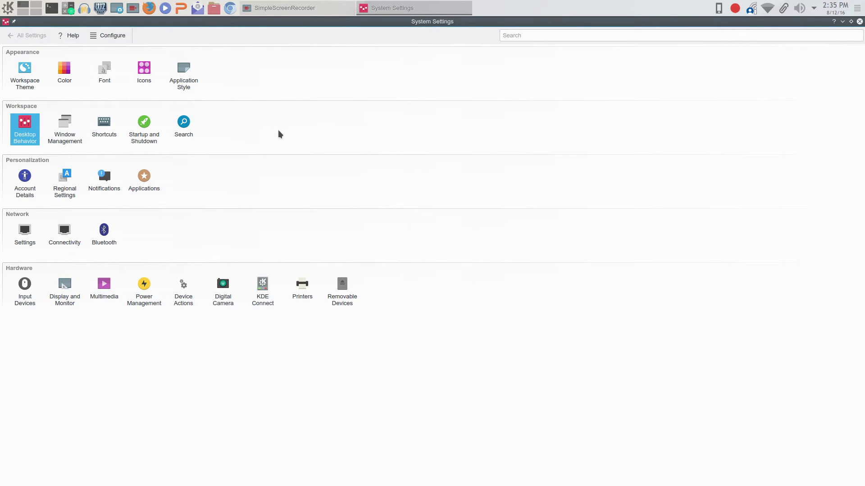
{"action": "left_click", "coordinate": [26, 128]}
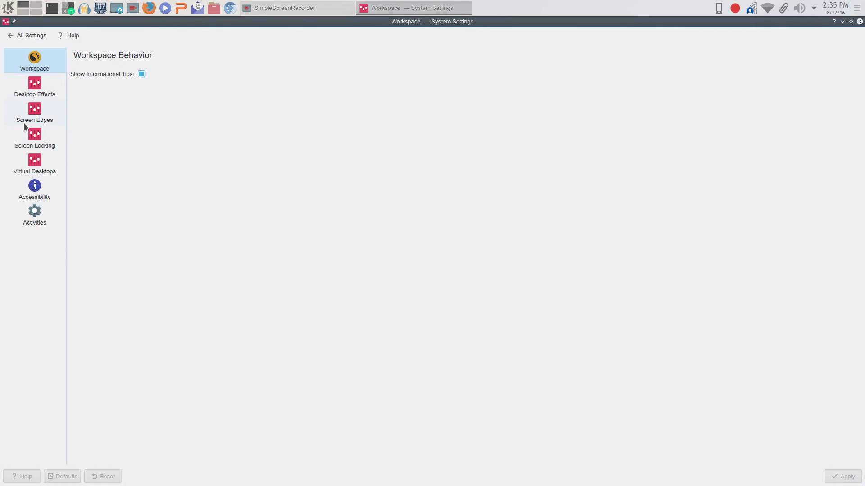
{"action": "left_click", "coordinate": [36, 113]}
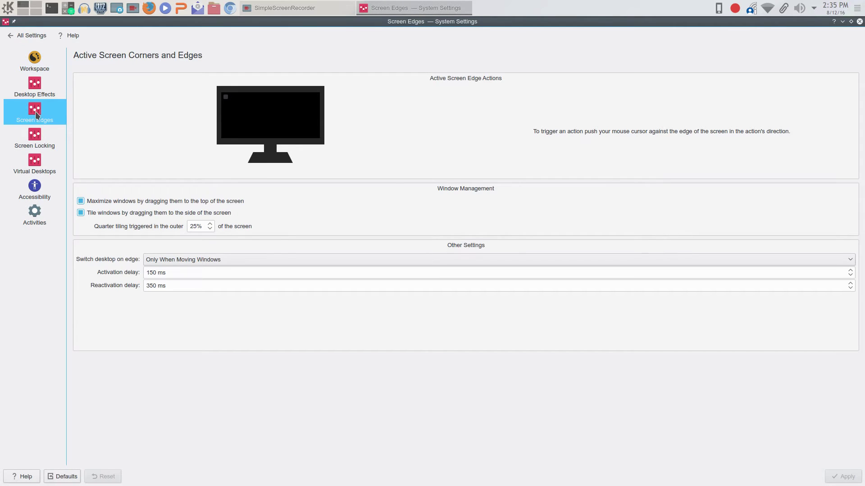
- Examine the additional window actions of the System Settings taskbar entry, and return to the settings overview
{"action": "right_click", "coordinate": [405, 9]}
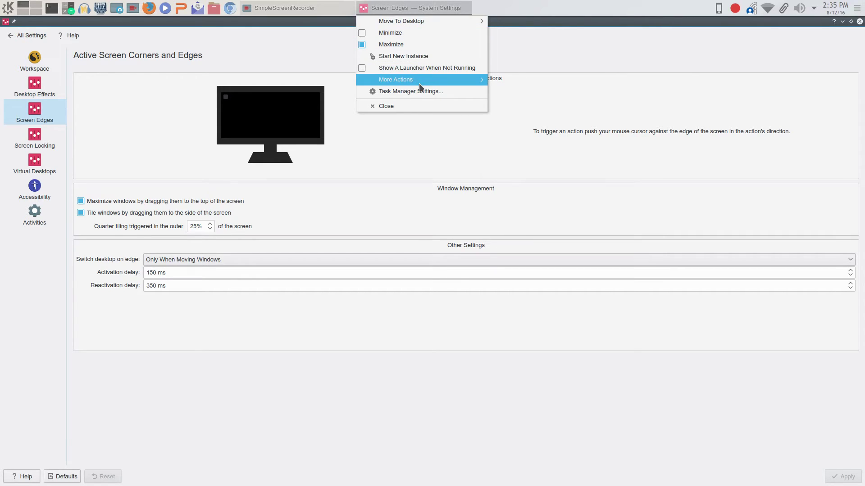
{"action": "mouse_move", "coordinate": [420, 85]}
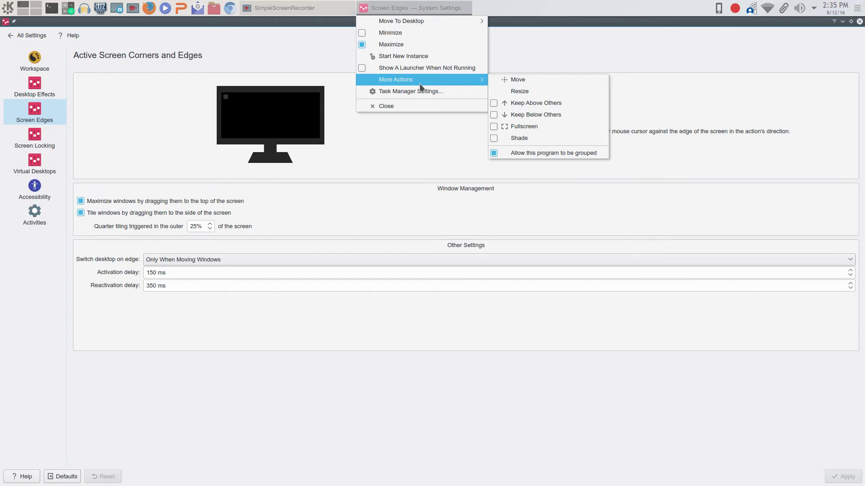
{"action": "left_click", "coordinate": [271, 47]}
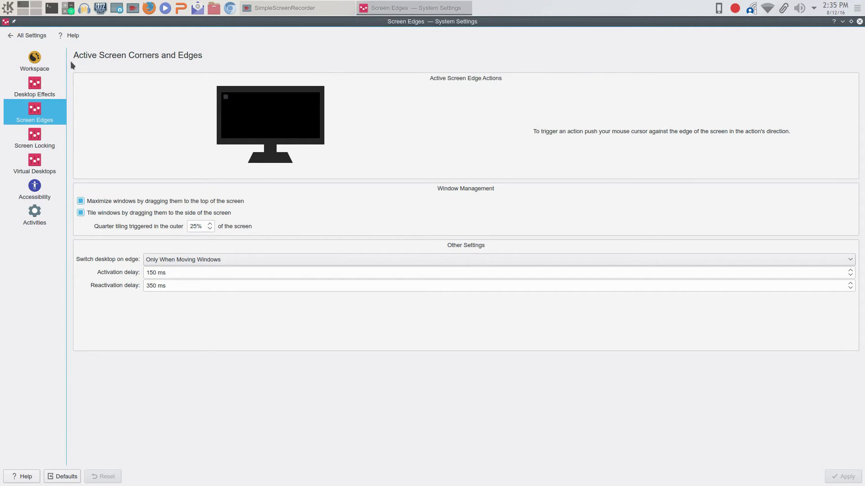
{"action": "left_click", "coordinate": [9, 37]}
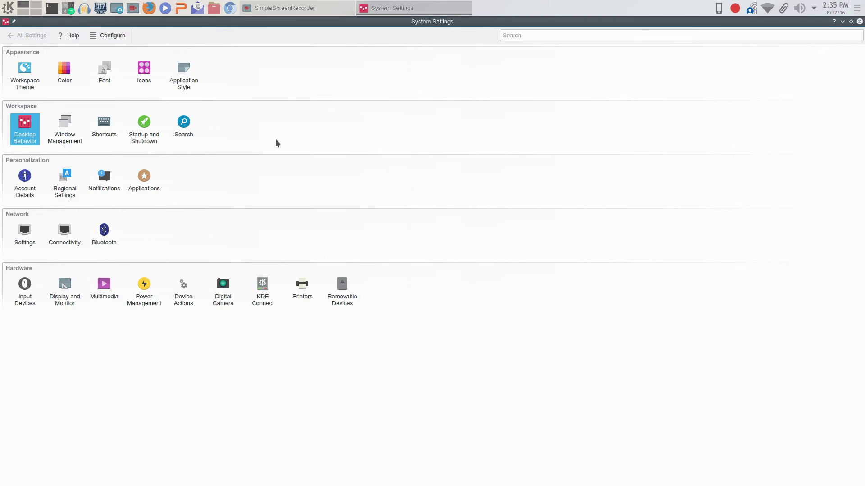
- Examine the Text Position and Icon Size options of the System Settings toolbar without changing them
{"action": "right_click", "coordinate": [354, 38]}
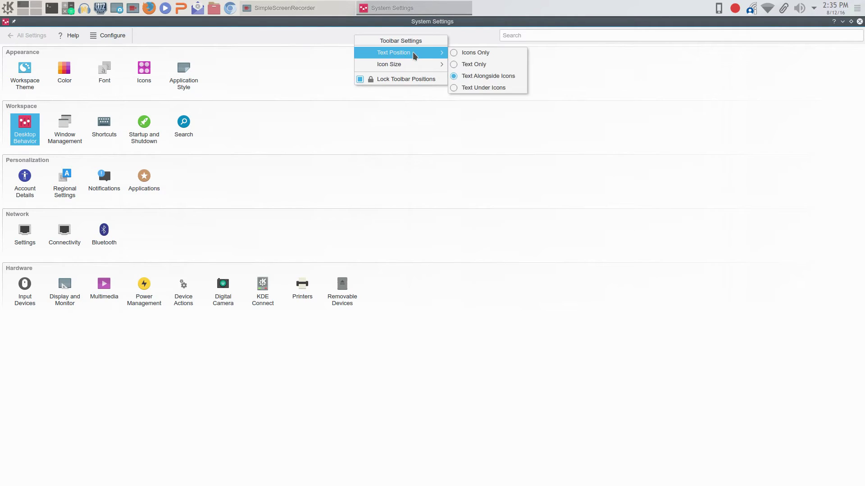
{"action": "mouse_move", "coordinate": [414, 65]}
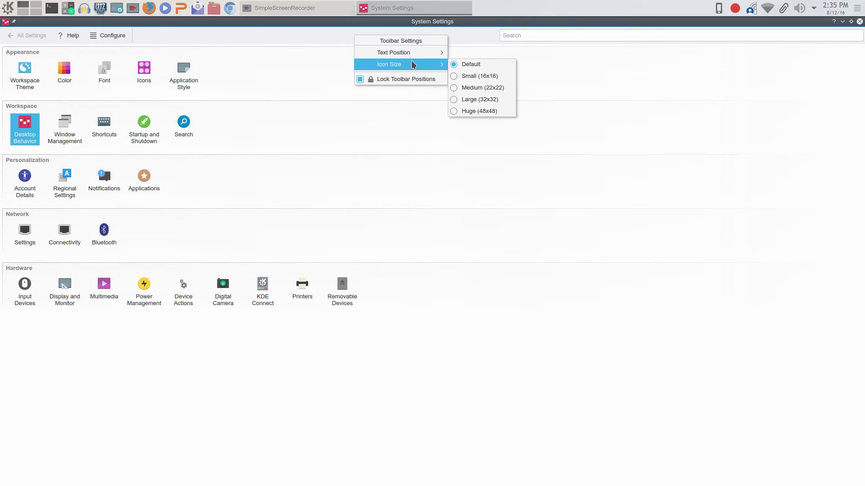
{"action": "left_click", "coordinate": [335, 123]}
- View the Desktop Effects page of Desktop Behavior, examine the window's More Actions there, and return to the settings overview
{"action": "left_click", "coordinate": [27, 127]}
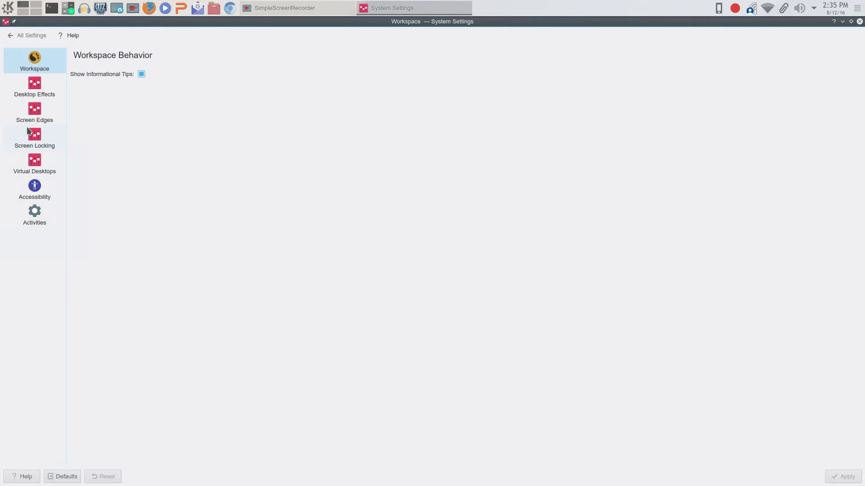
{"action": "left_click", "coordinate": [37, 88]}
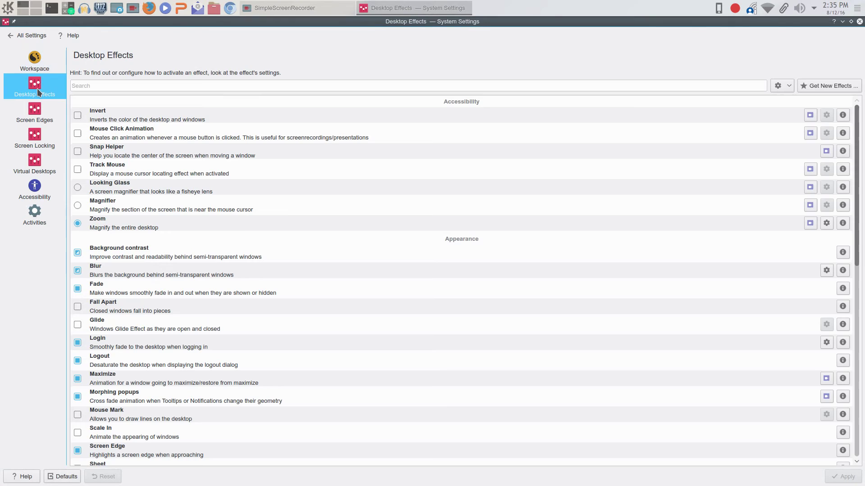
{"action": "right_click", "coordinate": [451, 54]}
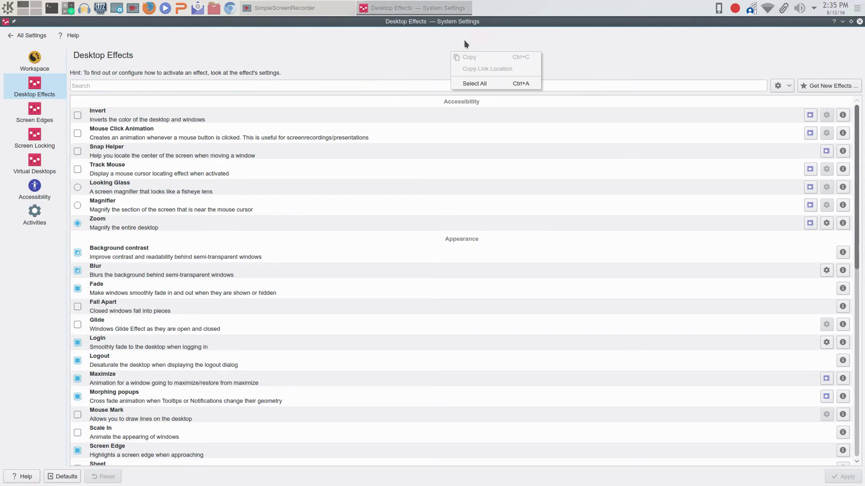
{"action": "right_click", "coordinate": [472, 22]}
{"action": "right_click", "coordinate": [472, 21]}
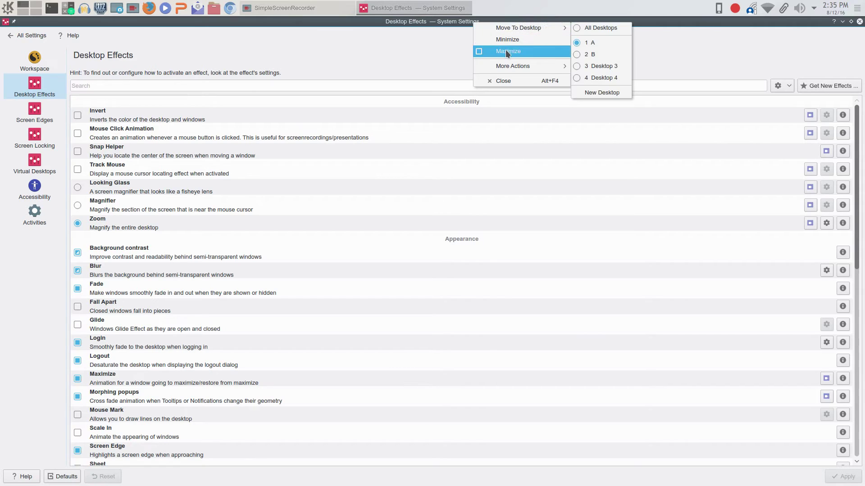
{"action": "mouse_move", "coordinate": [502, 69]}
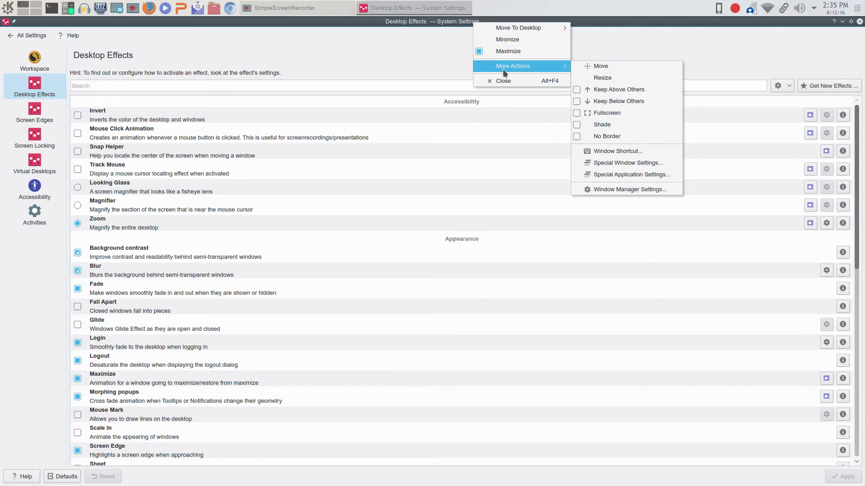
{"action": "left_click", "coordinate": [446, 59]}
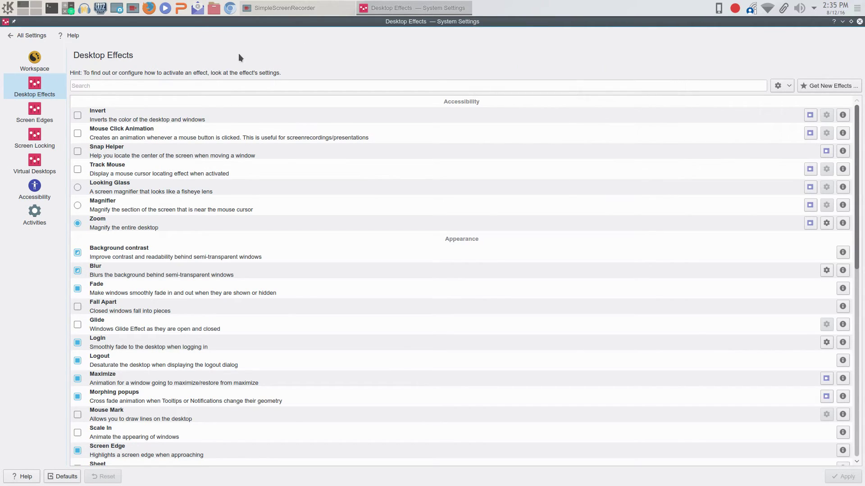
{"action": "left_click", "coordinate": [11, 35]}
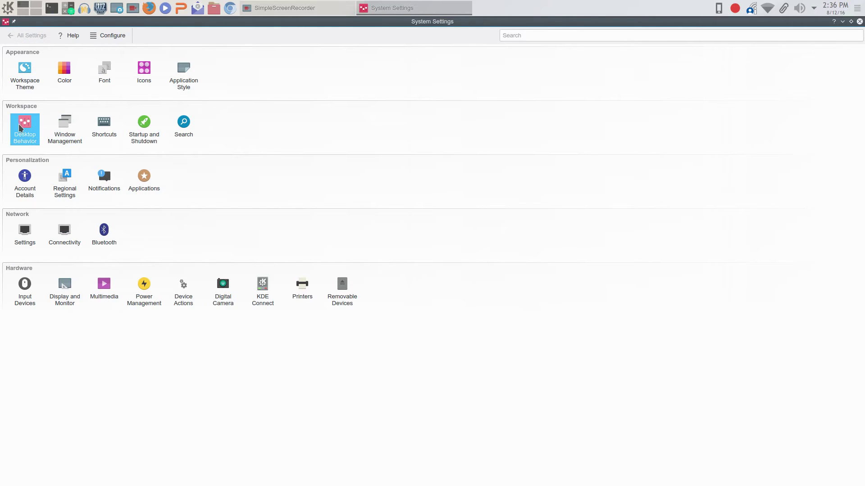
- View the Virtual Desktops page of Desktop Behavior, and return to the settings overview
{"action": "mouse_move", "coordinate": [25, 124]}
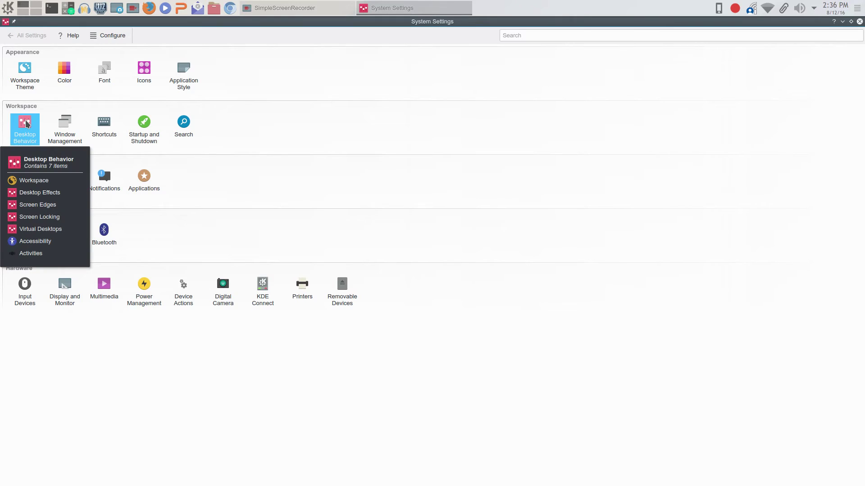
{"action": "left_click", "coordinate": [25, 125]}
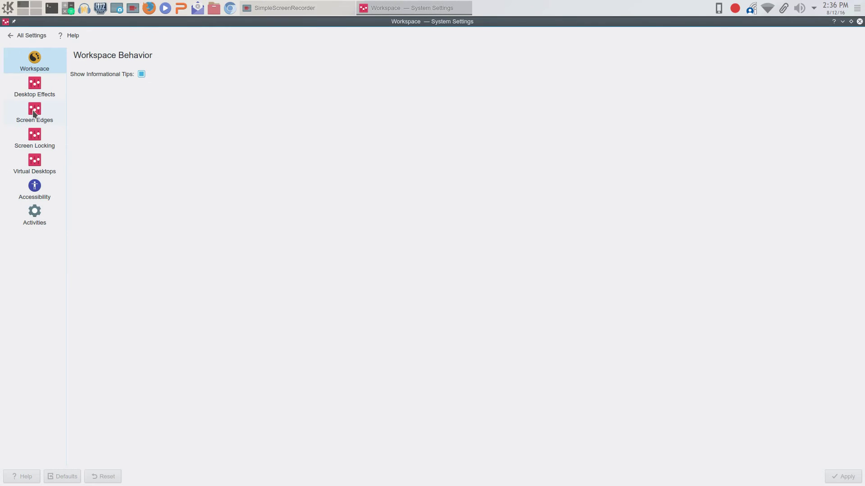
{"action": "left_click", "coordinate": [34, 157]}
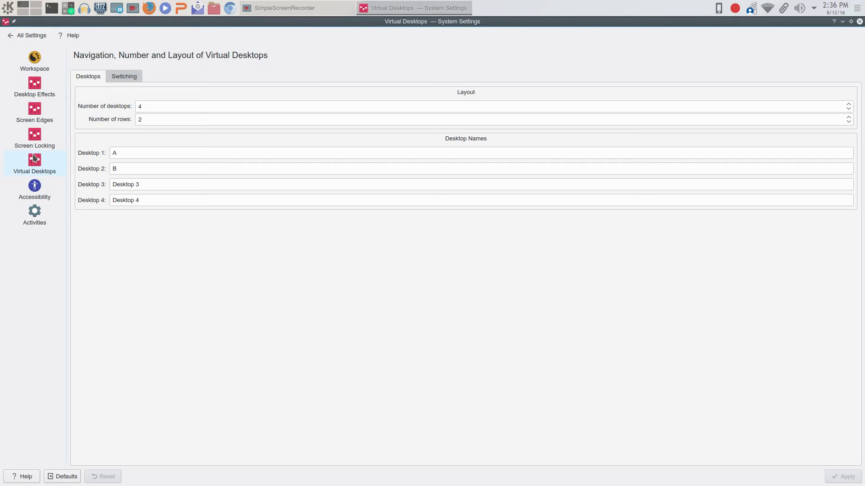
{"action": "left_click", "coordinate": [35, 162]}
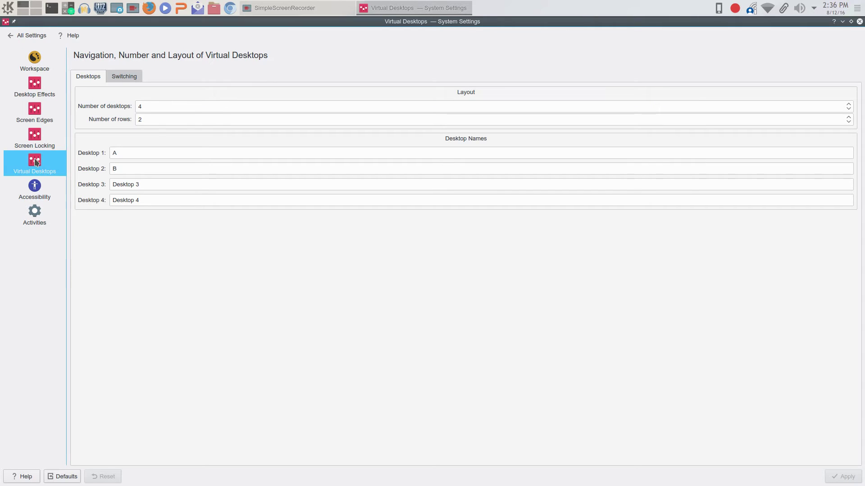
{"action": "left_click", "coordinate": [10, 35]}
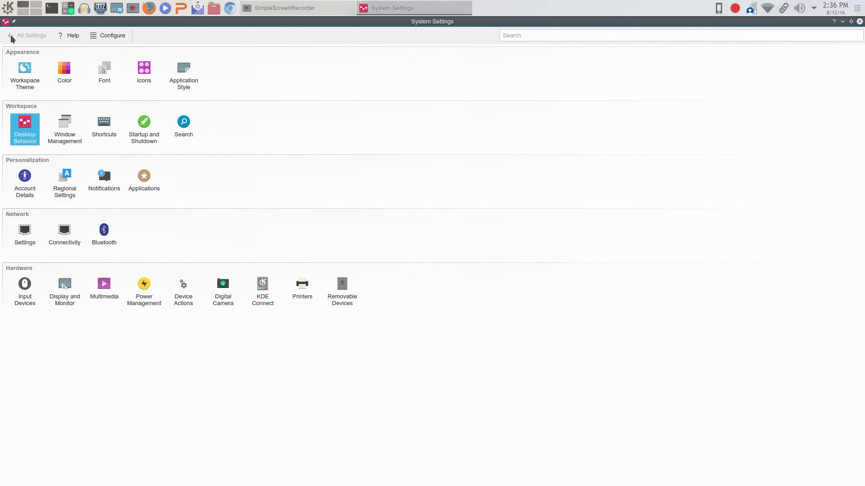
- Close System Settings and add its launcher from the Settings category of the application menu to the panel
{"action": "left_click", "coordinate": [861, 22]}
{"action": "left_click", "coordinate": [8, 8]}
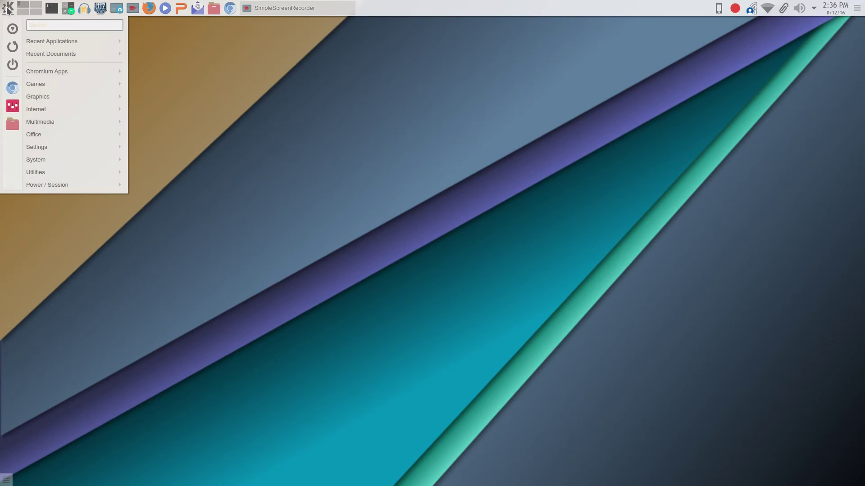
{"action": "mouse_move", "coordinate": [51, 145]}
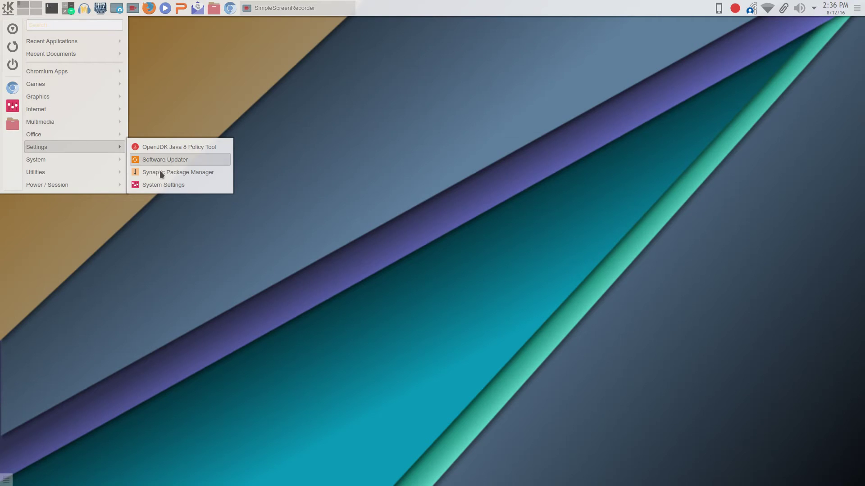
{"action": "right_click", "coordinate": [170, 186]}
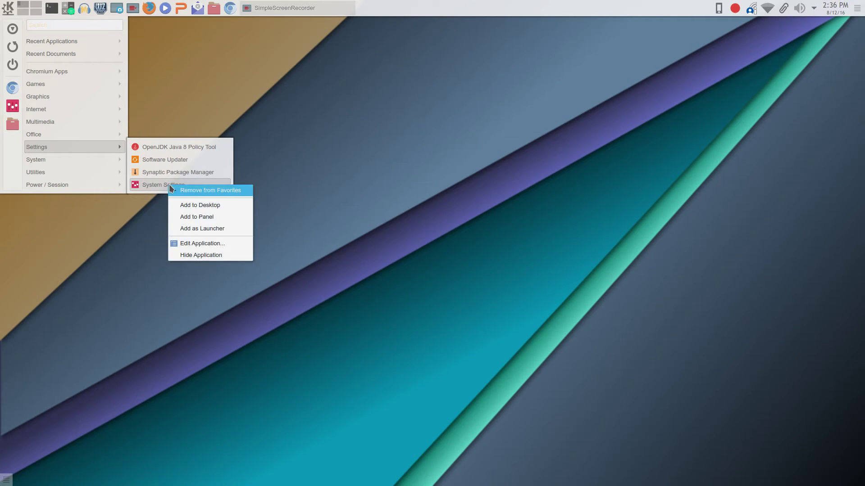
{"action": "left_click", "coordinate": [195, 218]}
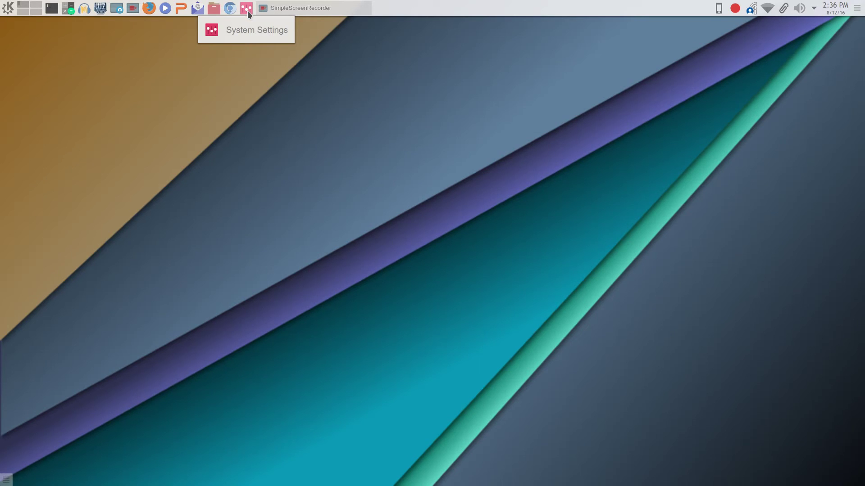
{"action": "left_click", "coordinate": [6, 13]}
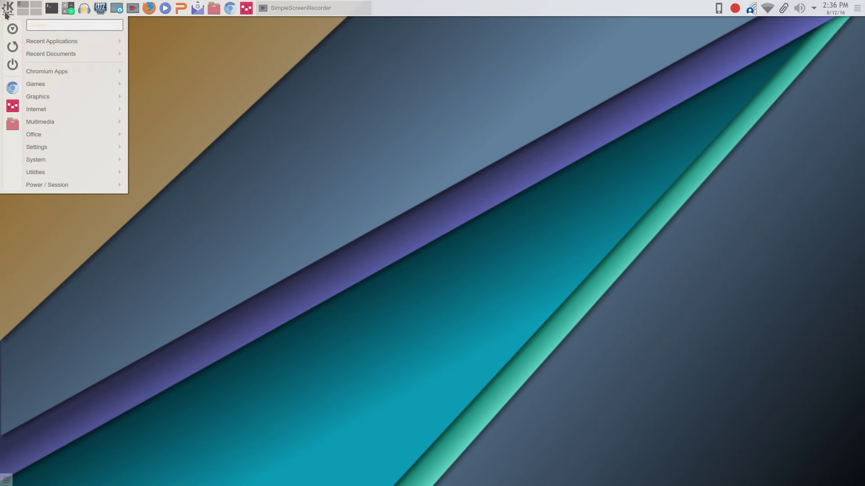
{"action": "mouse_move", "coordinate": [43, 148]}
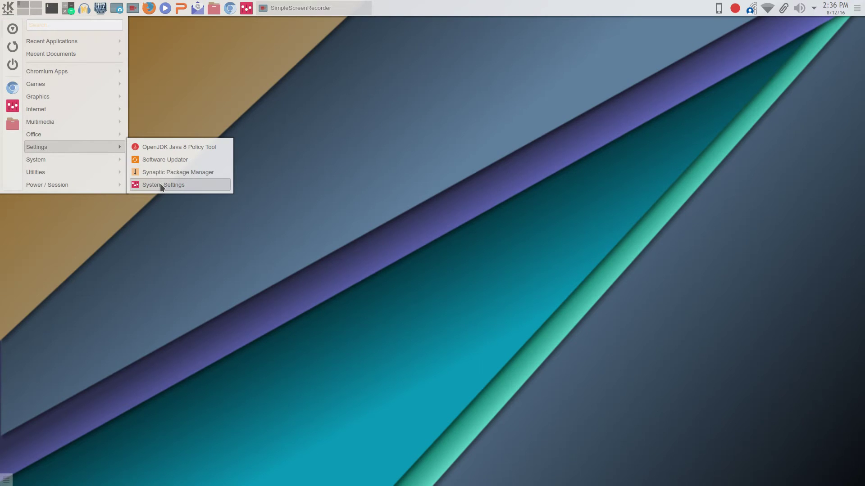
{"action": "left_click", "coordinate": [280, 57]}
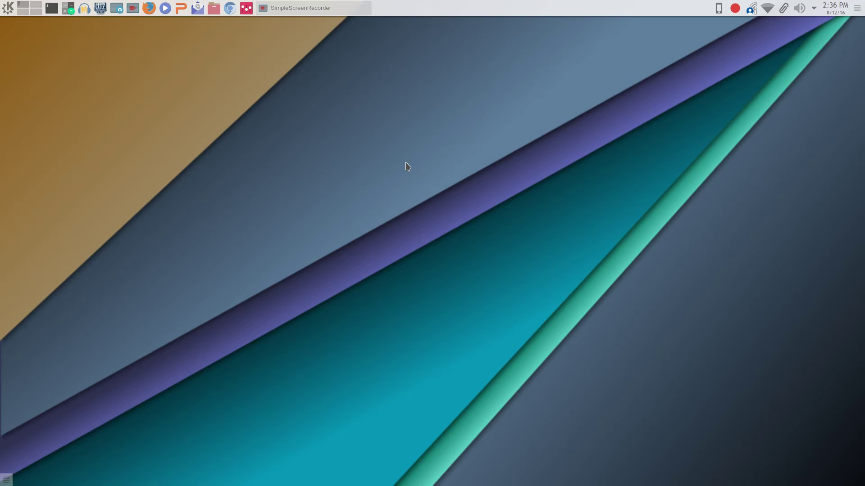
- Open System Settings and display the Privacy options of the Activities page in Desktop Behavior
{"action": "left_click", "coordinate": [10, 11]}
{"action": "mouse_move", "coordinate": [60, 148]}
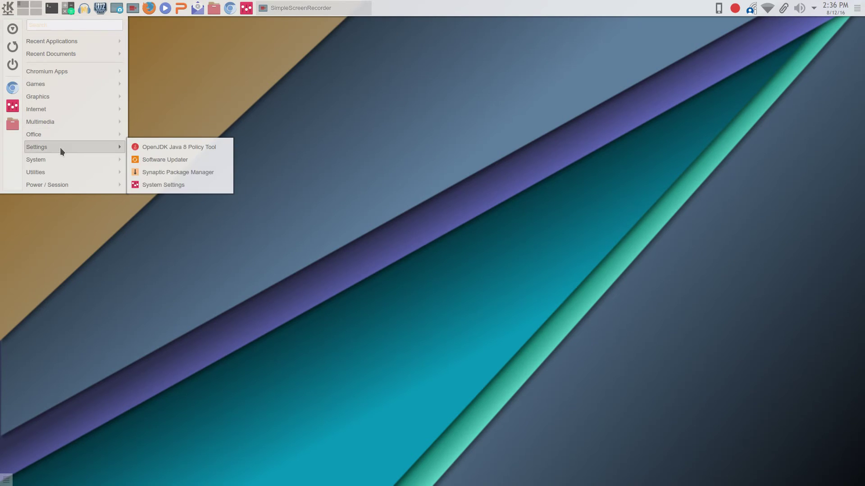
{"action": "left_click", "coordinate": [163, 184]}
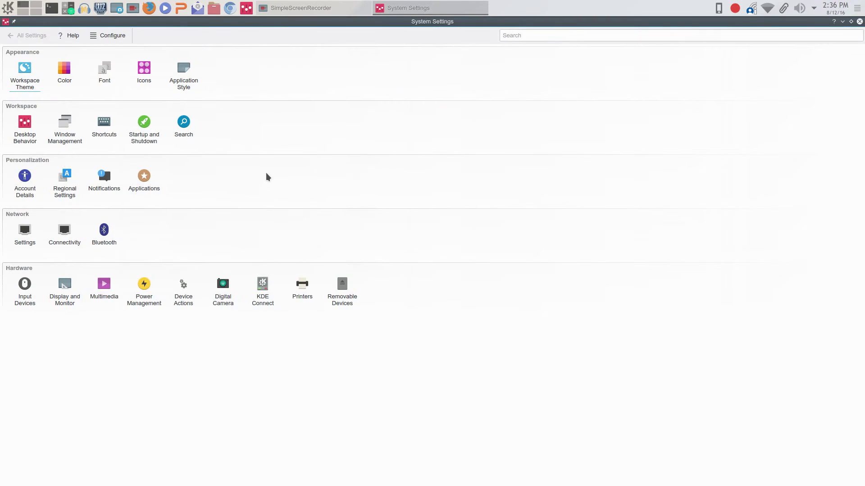
{"action": "left_click", "coordinate": [25, 128]}
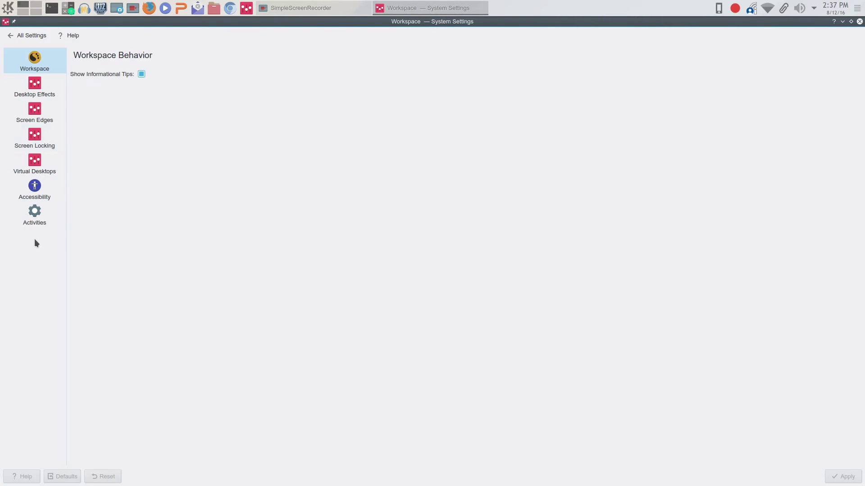
{"action": "left_click", "coordinate": [39, 224]}
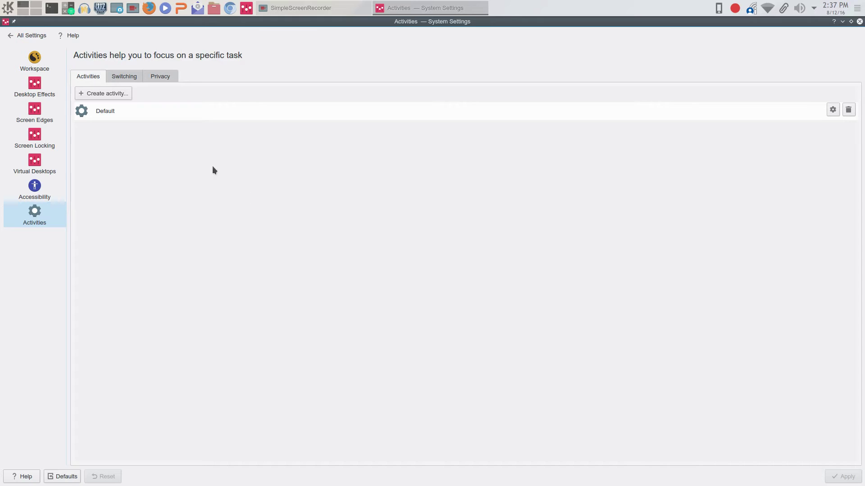
{"action": "left_click", "coordinate": [165, 79]}
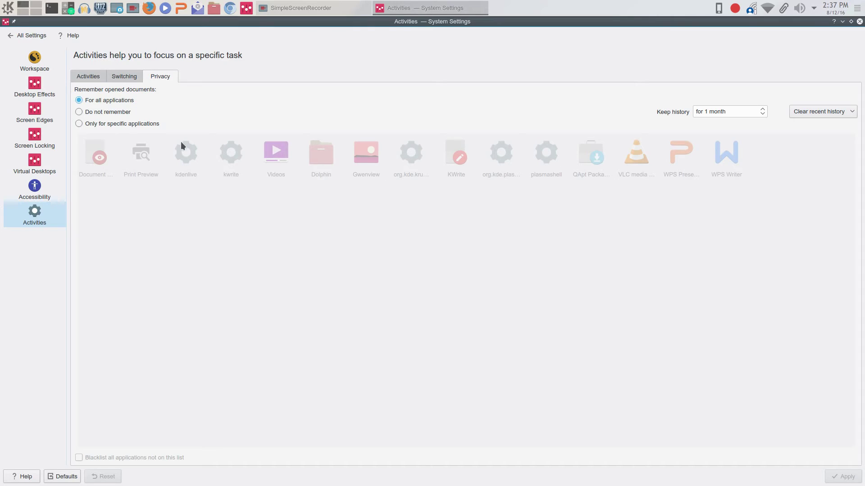
- Set opened documents to be remembered only for specific applications, keeping the history for 1 month
{"action": "left_click", "coordinate": [121, 112]}
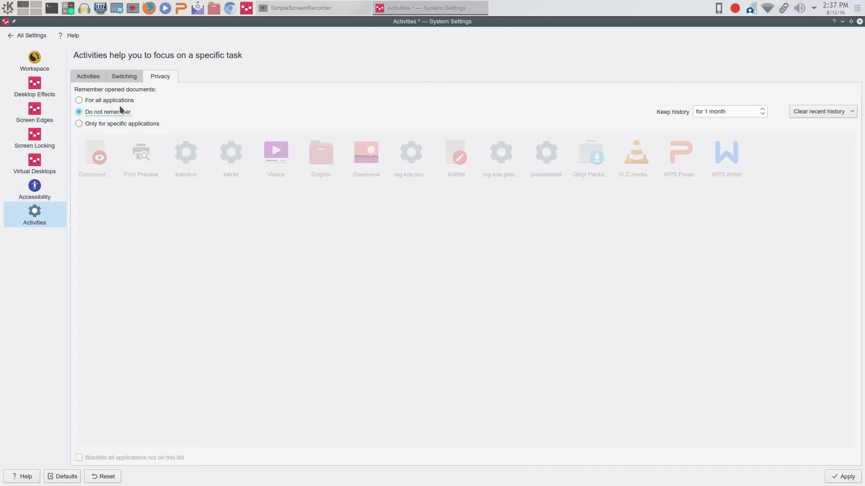
{"action": "left_click", "coordinate": [113, 123]}
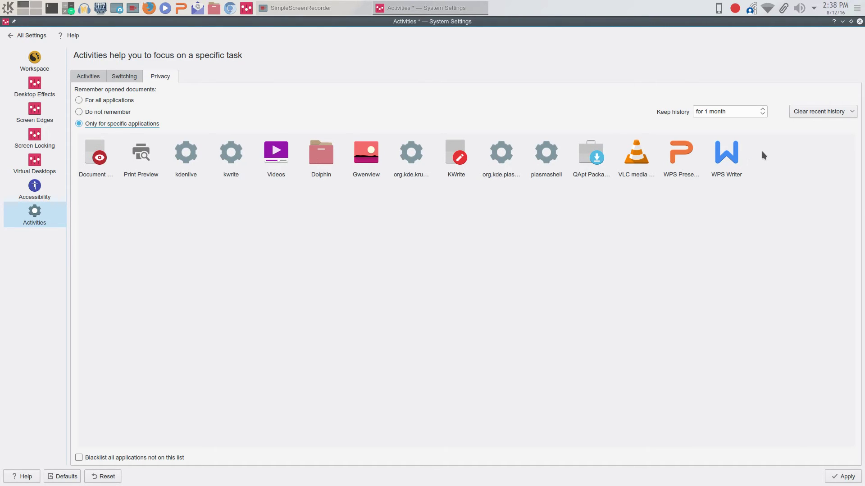
{"action": "left_click", "coordinate": [763, 110]}
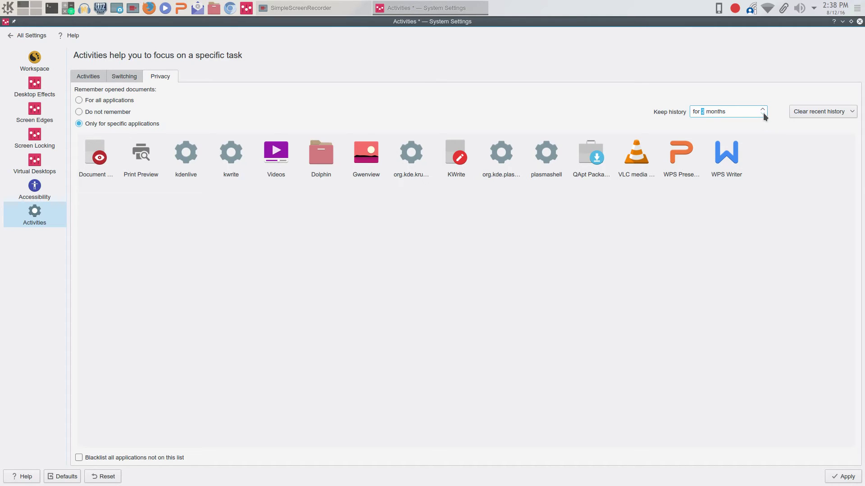
{"action": "left_click", "coordinate": [763, 114]}
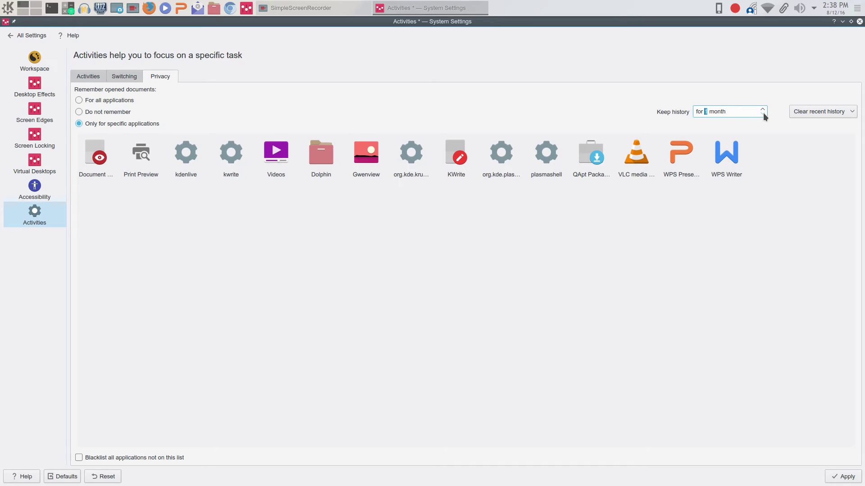
- Clear the recent history with the Forget everything option, and apply the Activities privacy settings
{"action": "left_click", "coordinate": [804, 110]}
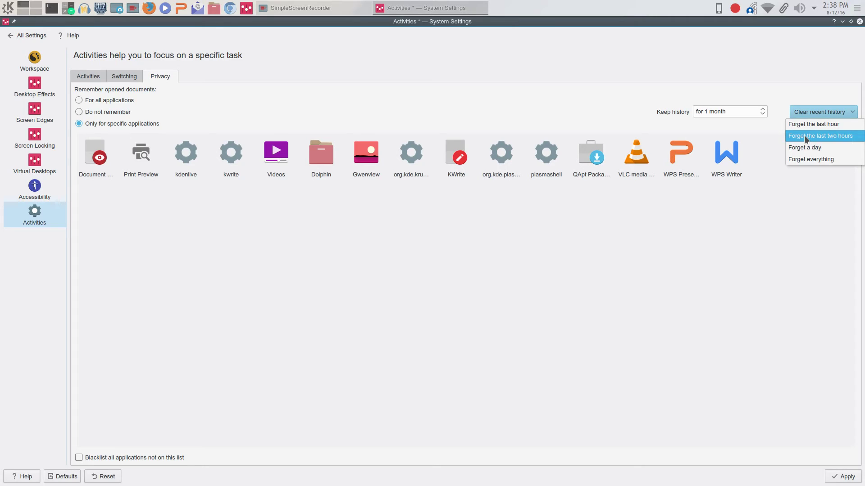
{"action": "left_click", "coordinate": [807, 160]}
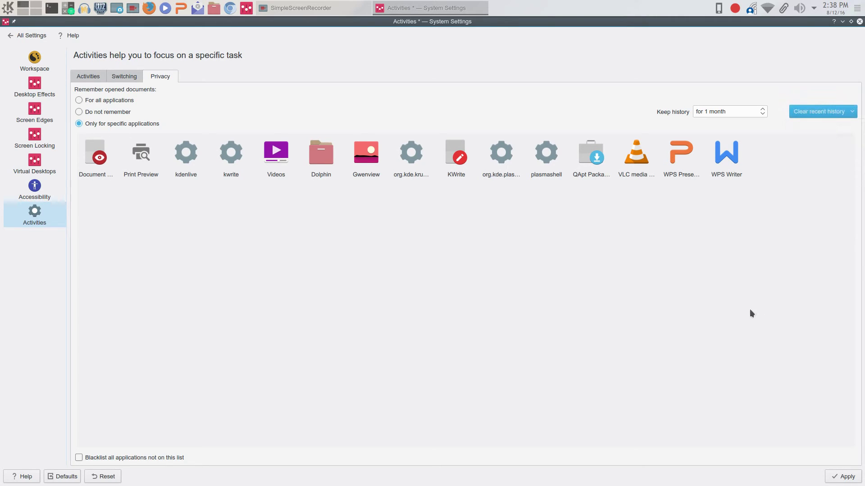
{"action": "left_click", "coordinate": [843, 478]}
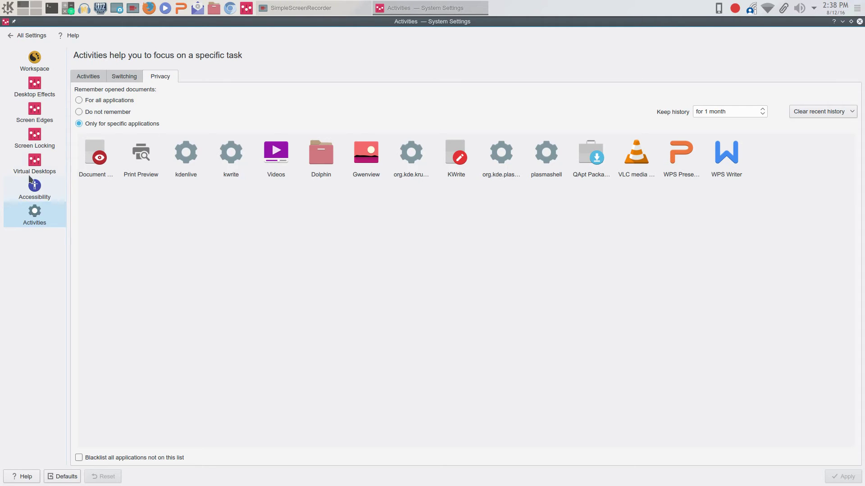
- Set the screen to lock automatically after 15 mins, and apply the change while switching to the Screen Edges page
{"action": "left_click", "coordinate": [33, 143]}
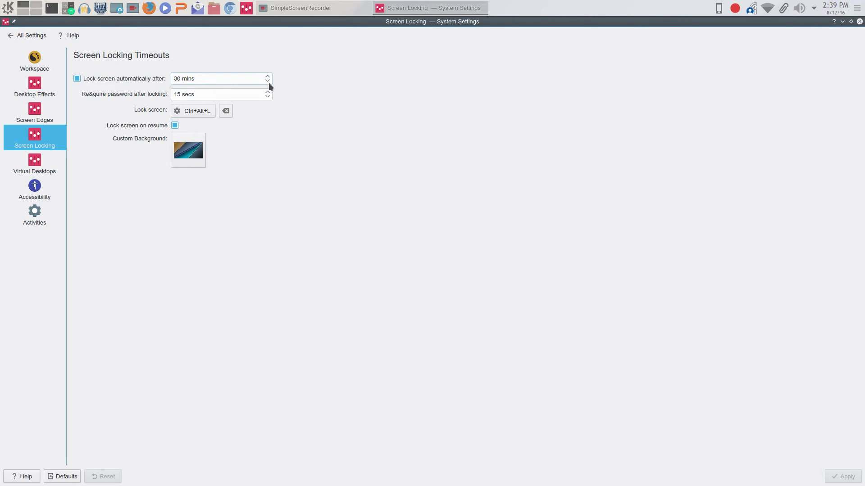
{"action": "scroll", "coordinate": [268, 81], "scroll_direction": "down", "scroll_amount": 2}
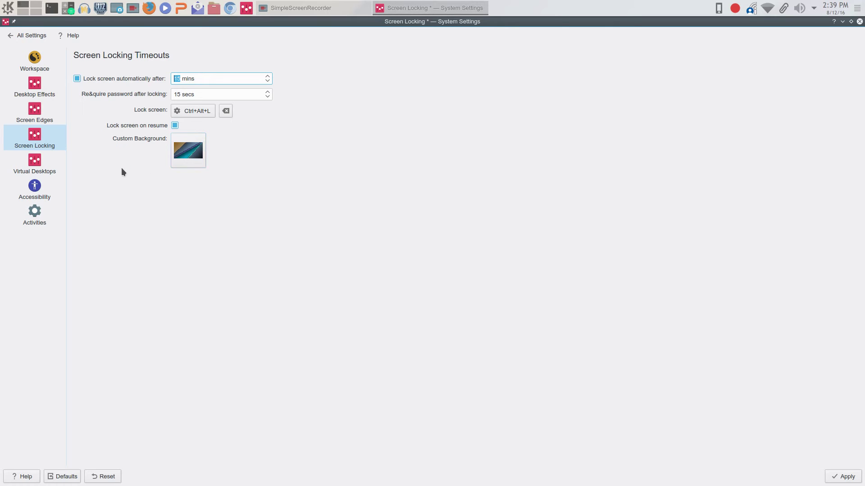
{"action": "left_click", "coordinate": [39, 114]}
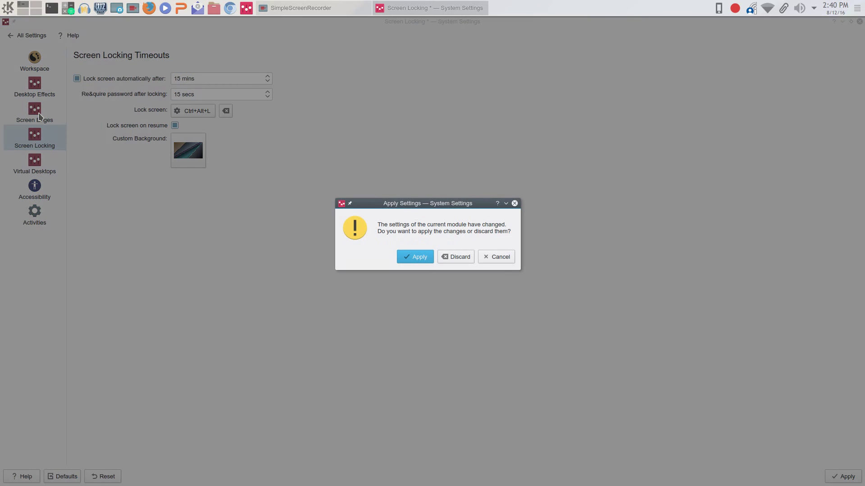
{"action": "left_click", "coordinate": [418, 258]}
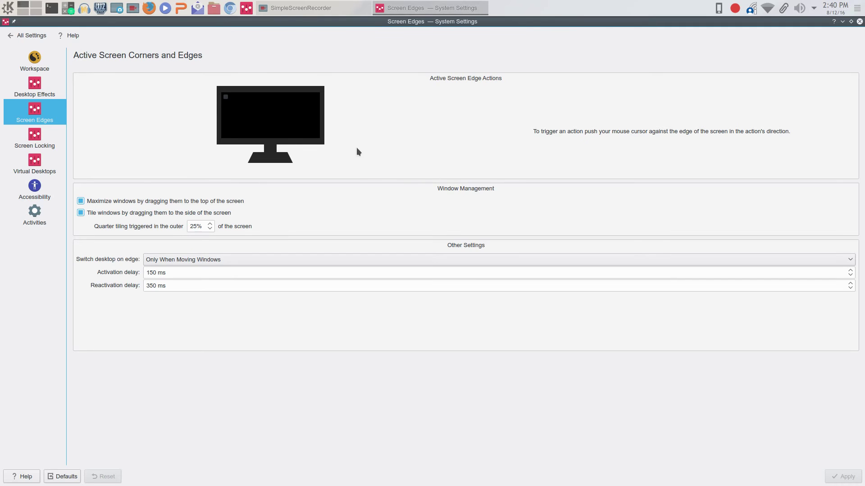
- Close System Settings and open the KDE Connect settings from the system tray
{"action": "left_click", "coordinate": [12, 36]}
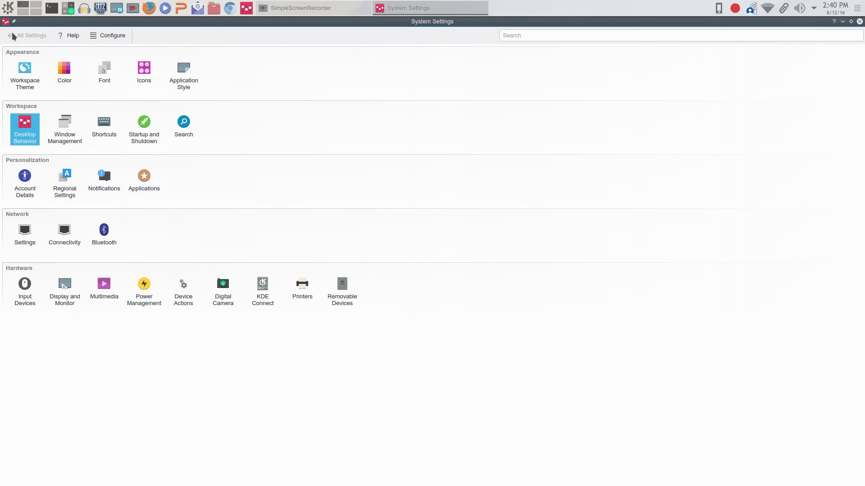
{"action": "left_click", "coordinate": [859, 22]}
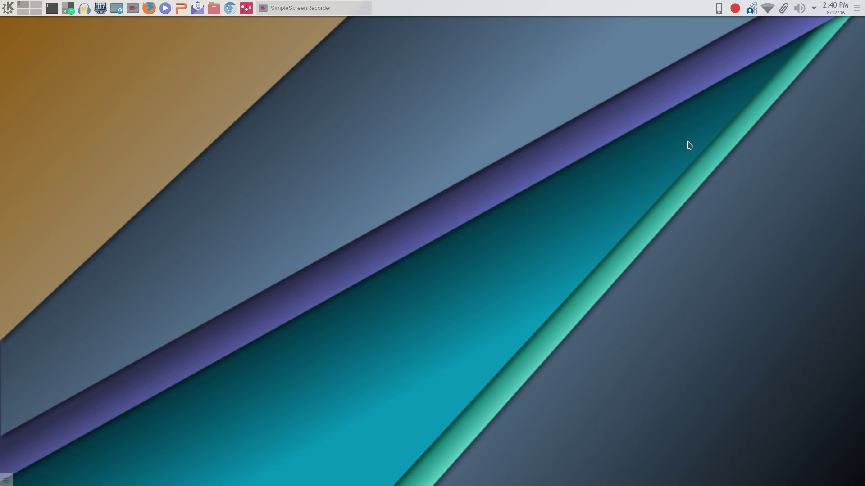
{"action": "right_click", "coordinate": [719, 9]}
{"action": "key", "text": "Escape"}
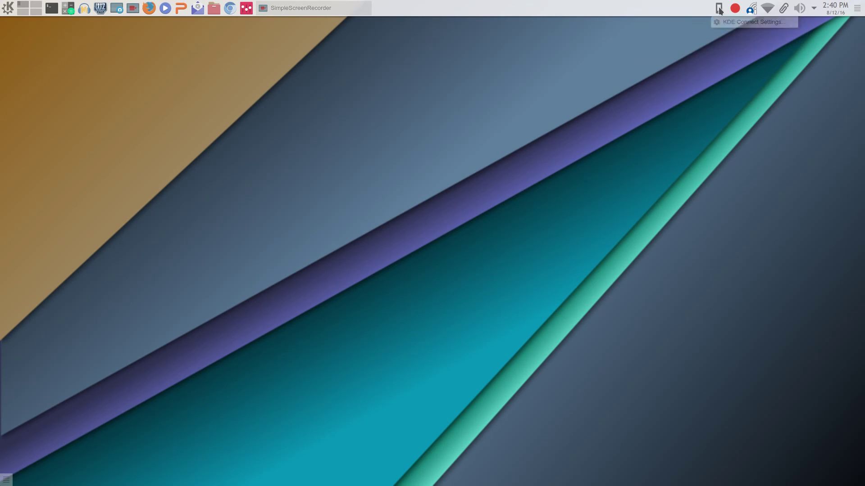
{"action": "right_click", "coordinate": [719, 9]}
{"action": "left_click", "coordinate": [747, 23]}
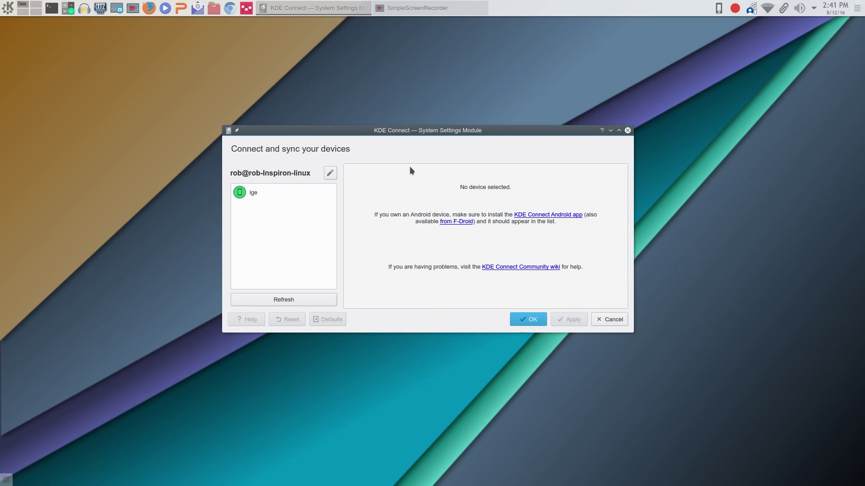
- View the plugins of the paired lge device in a maximized window and highlight the Battery monitor plugin
{"action": "left_click", "coordinate": [245, 194]}
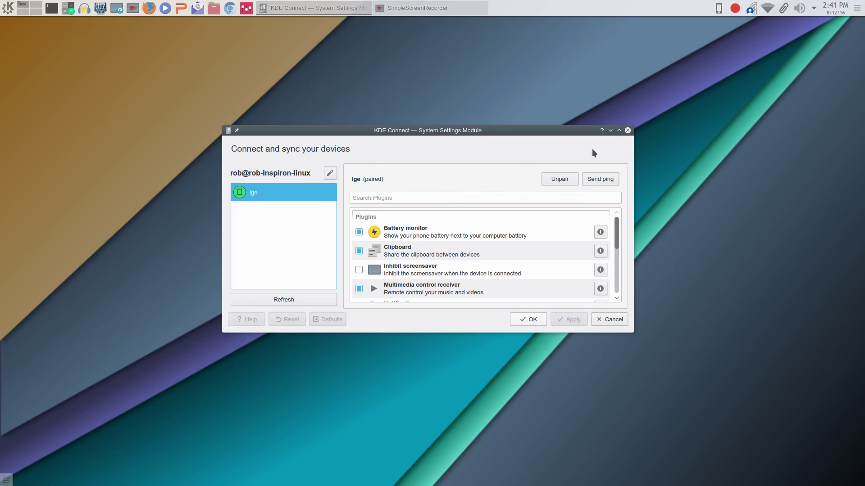
{"action": "left_click", "coordinate": [619, 131]}
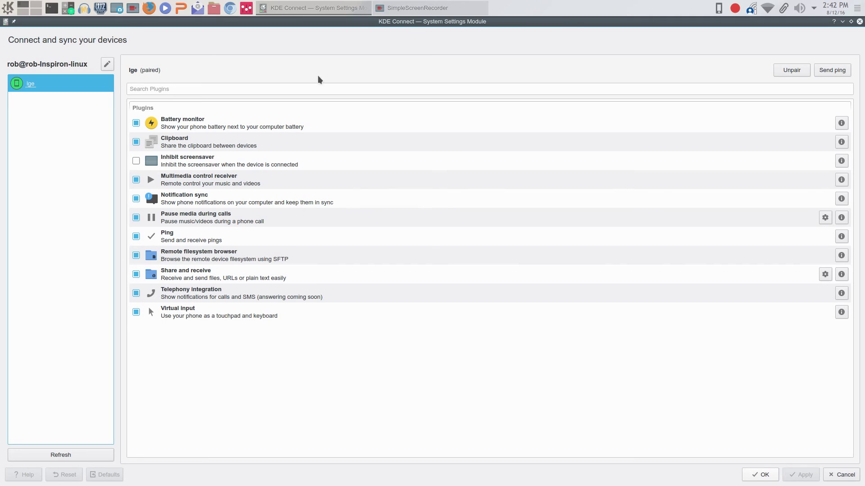
{"action": "left_click", "coordinate": [270, 125]}
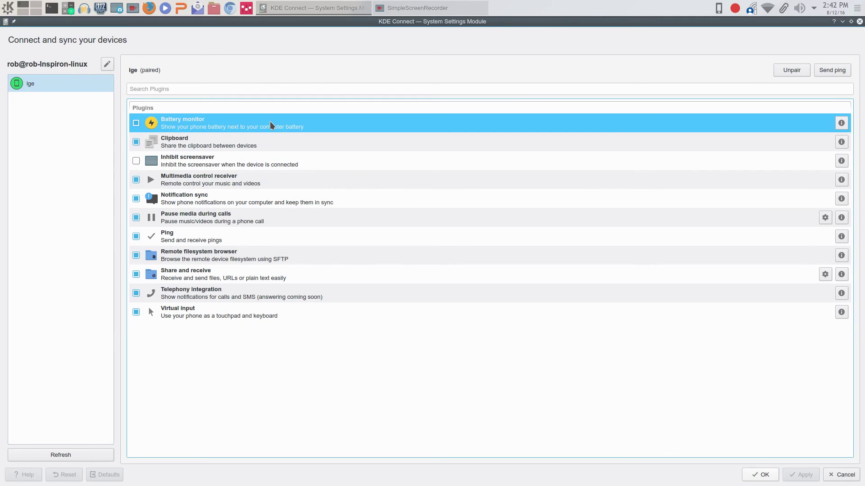
- Show the phone's KDE Connect status in the system tray, dismiss its inbox notification, and close the popup
{"action": "left_click", "coordinate": [719, 9]}
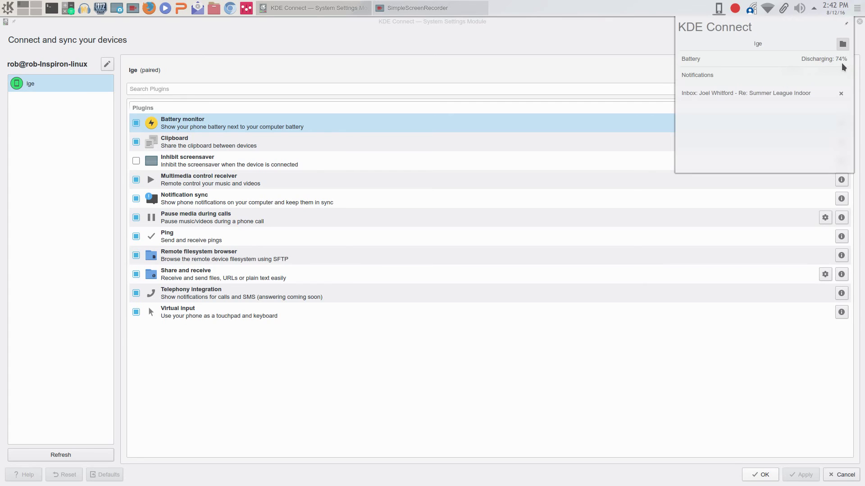
{"action": "left_click", "coordinate": [841, 93]}
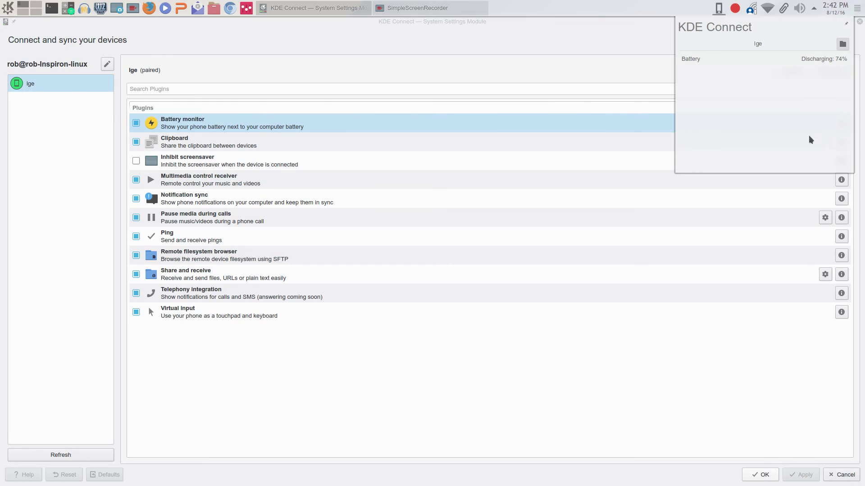
{"action": "left_click", "coordinate": [622, 9]}
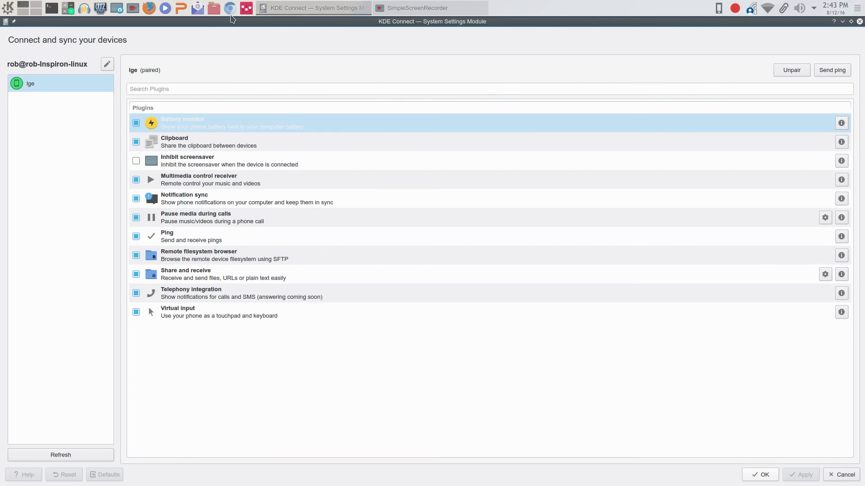
- Send wallhaven-260102.png from Dolphin's Pictures folder to the lge device via KDE Connect, and close the file manager
{"action": "left_click", "coordinate": [214, 7]}
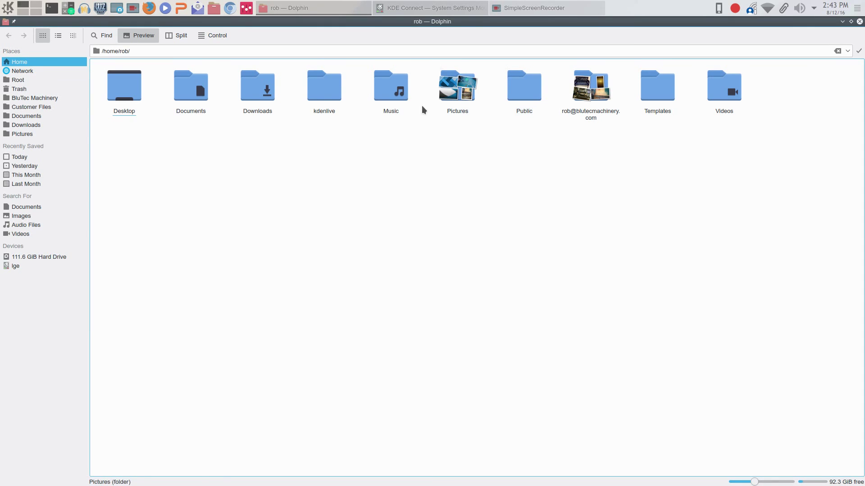
{"action": "left_click", "coordinate": [394, 93]}
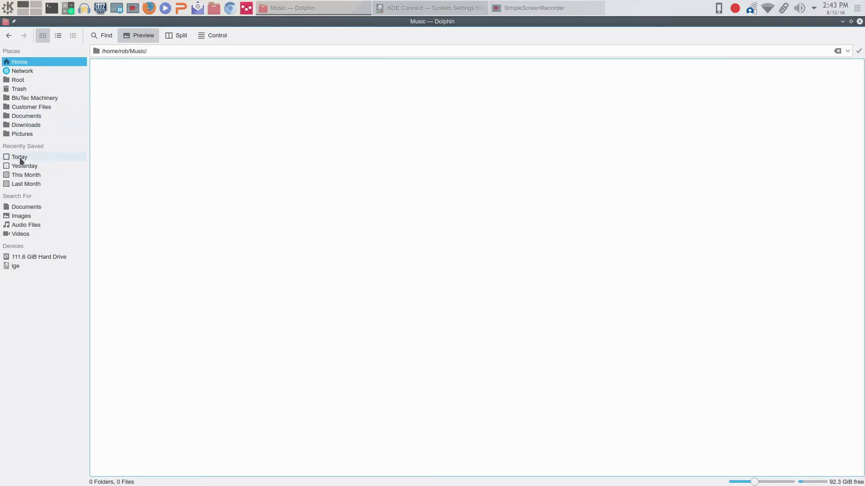
{"action": "left_click", "coordinate": [18, 134]}
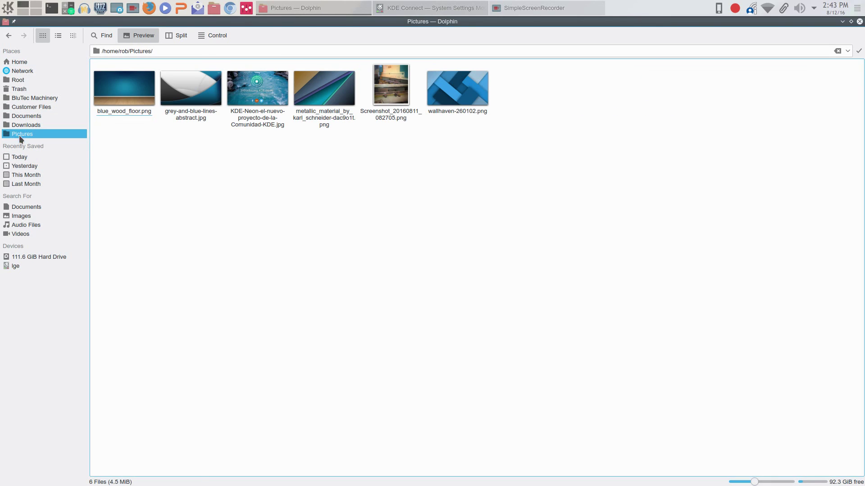
{"action": "right_click", "coordinate": [446, 98]}
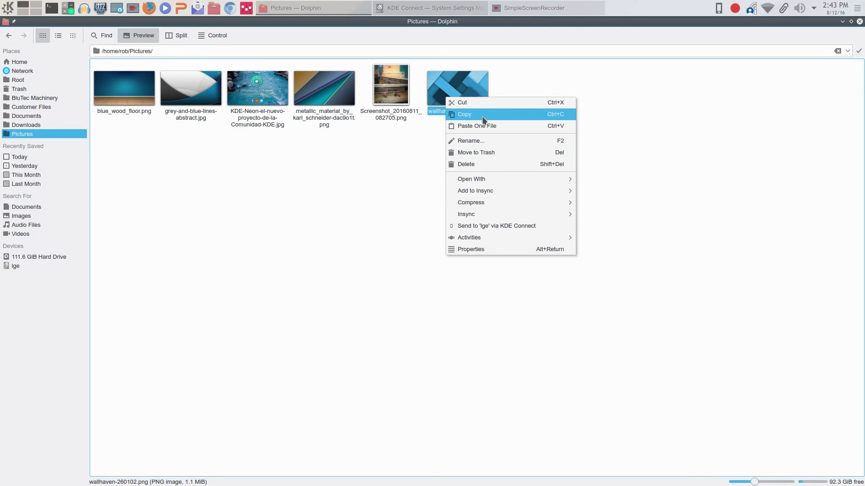
{"action": "left_click", "coordinate": [521, 226]}
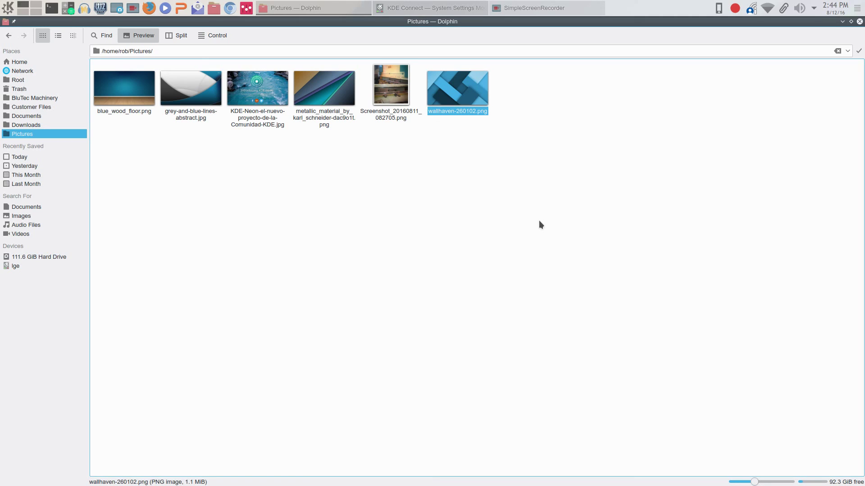
{"action": "left_click", "coordinate": [860, 21]}
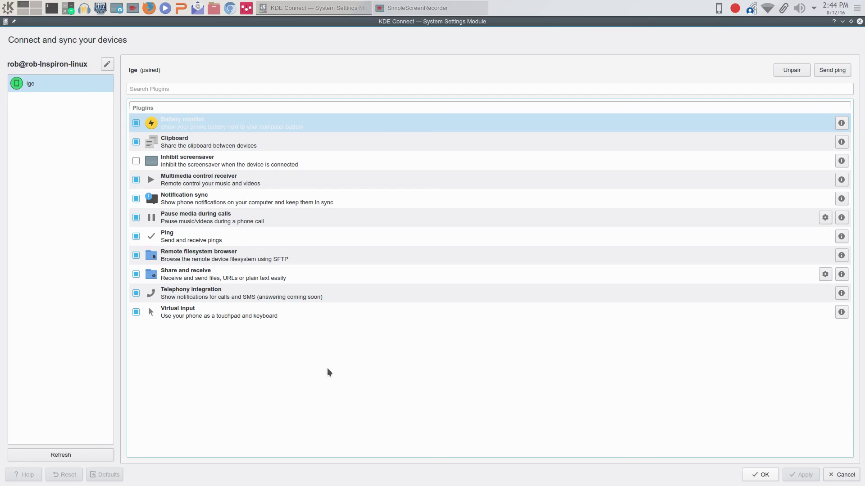
{"action": "left_click", "coordinate": [735, 9]}
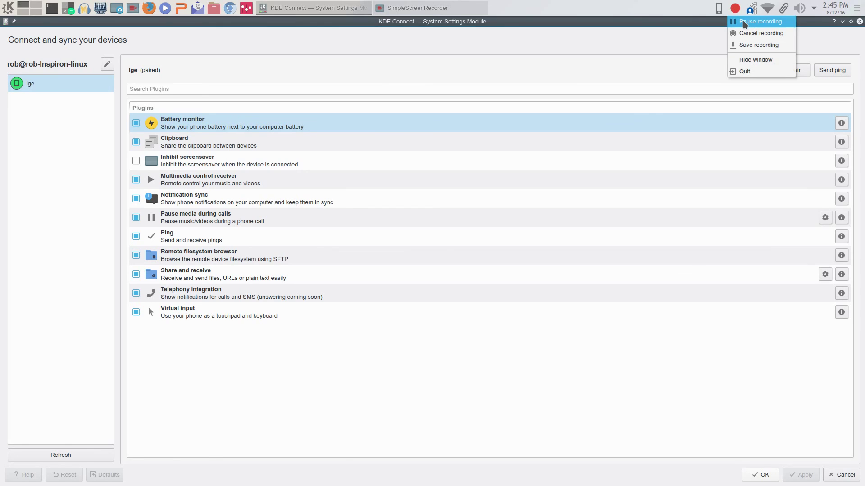